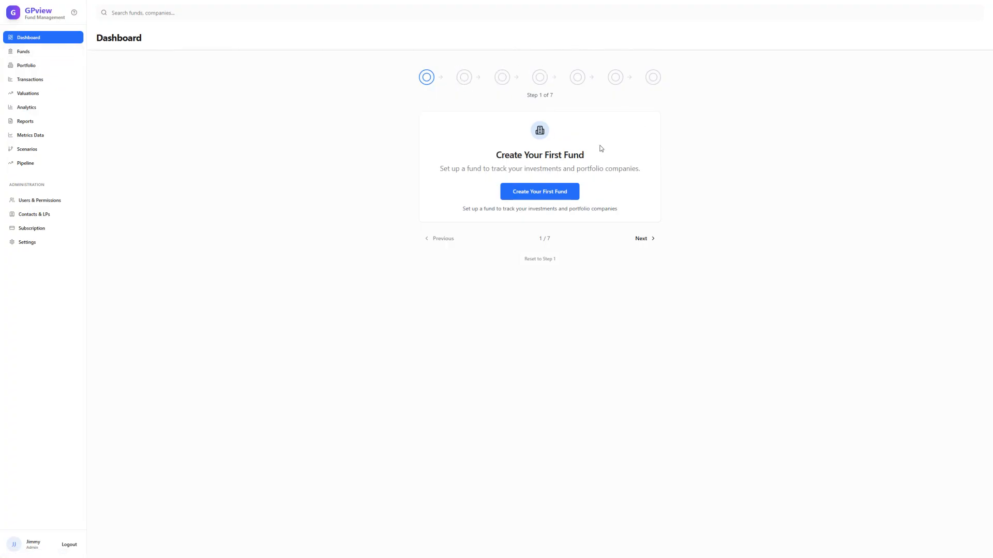
Start a new fund named Cambiata Capital Fund 1 with a commitment amount of 100,000,000.
left_click(544, 198)
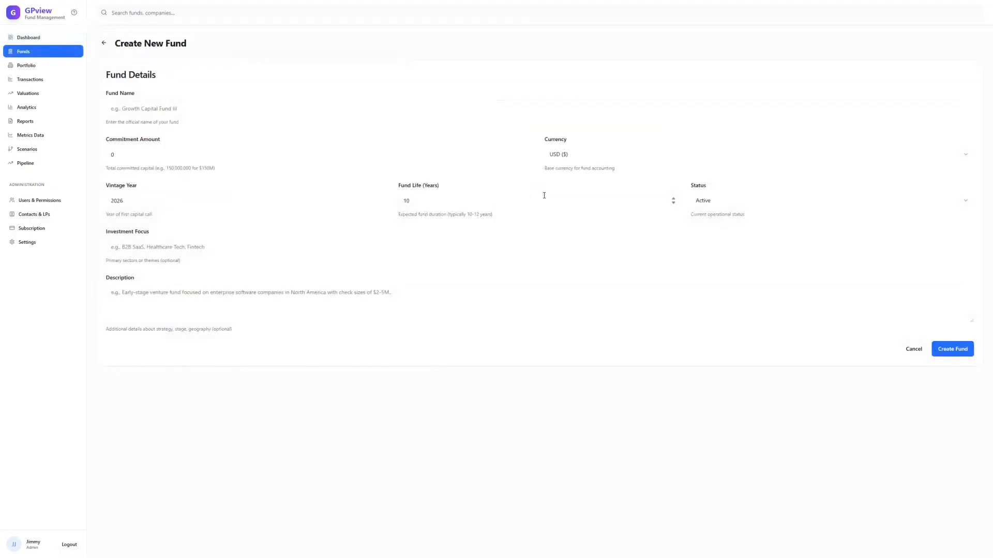
left_click(26, 53)
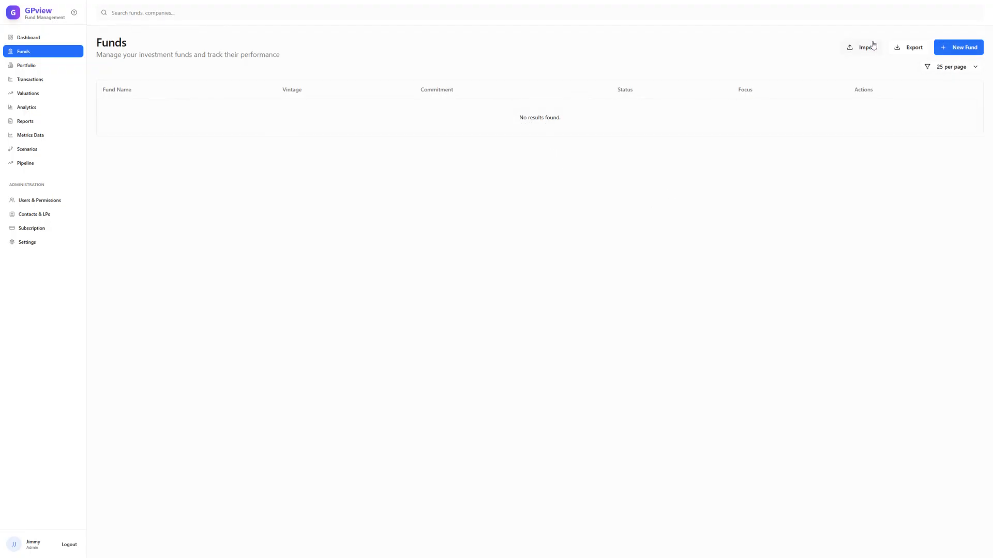
left_click(969, 52)
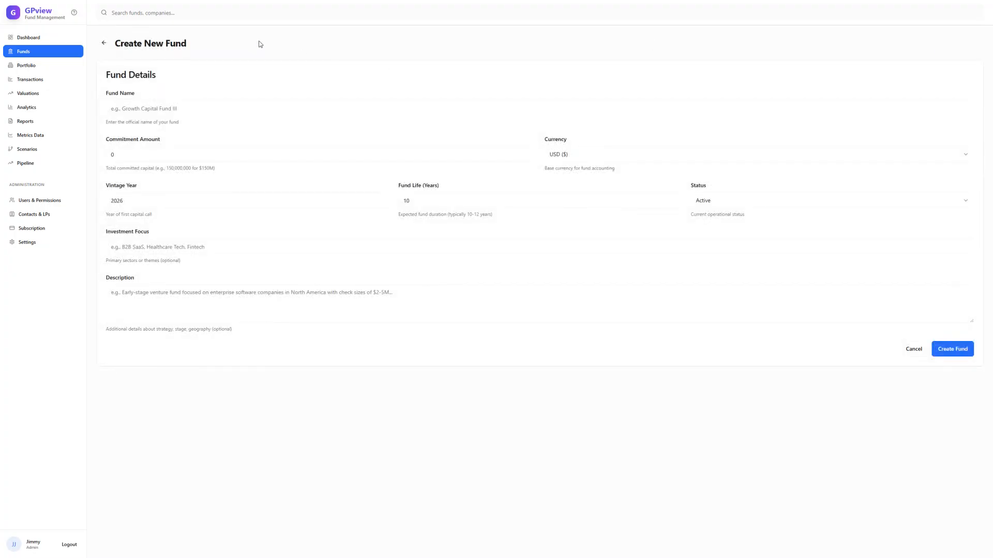
left_click(176, 109)
type("Ca")
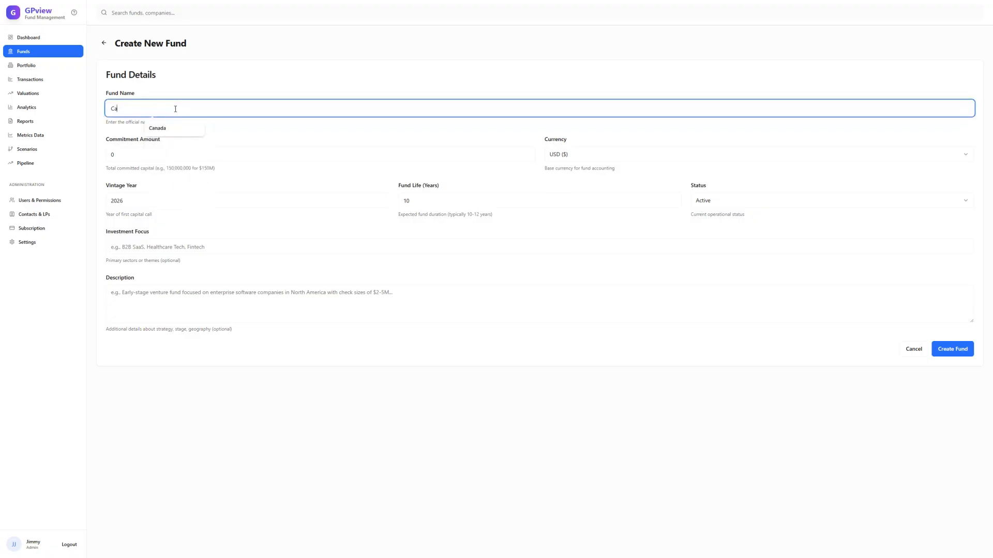
type("mbiata Capital Fund 1")
key("Tab")
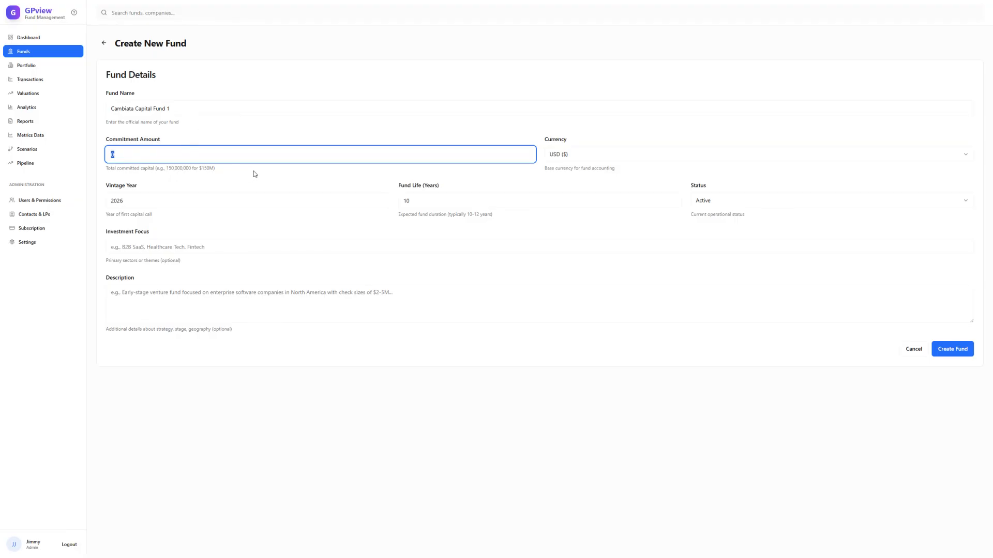
type("10,000,000")
Try AUD as the fund's currency and return it to USD.
left_click(596, 158)
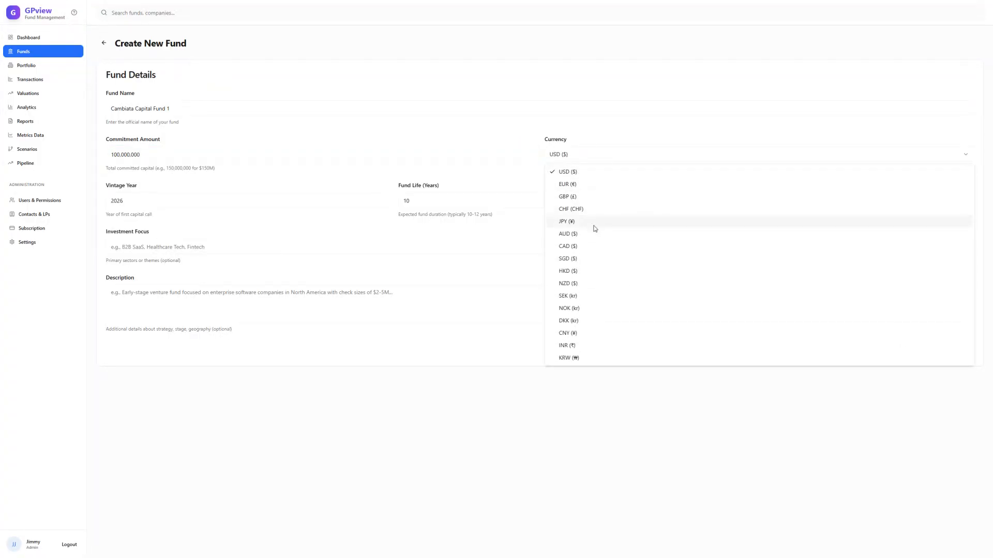
left_click(584, 236)
left_click(572, 160)
left_click(585, 176)
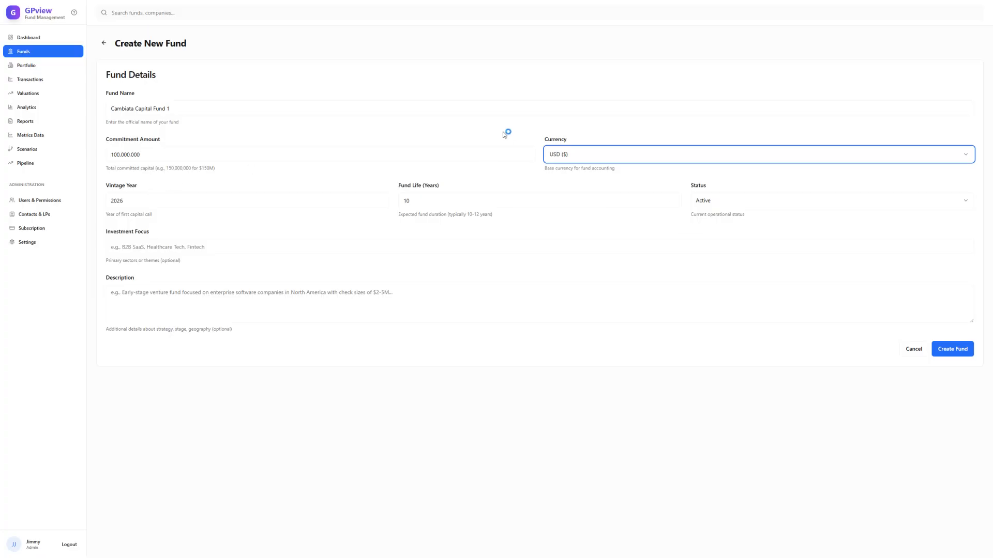
Set the new fund's vintage year to 2025.
left_click(163, 203)
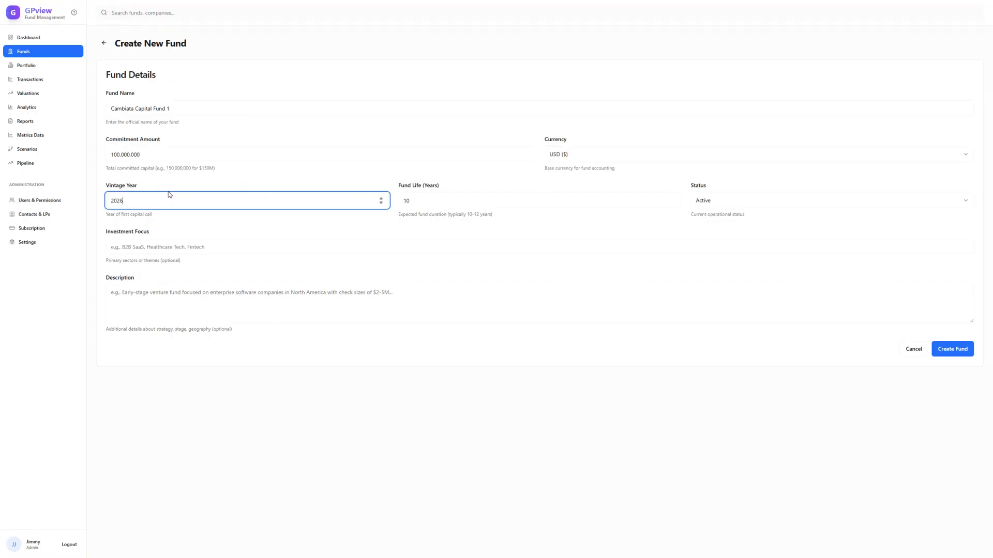
type("0")
left_click(217, 228)
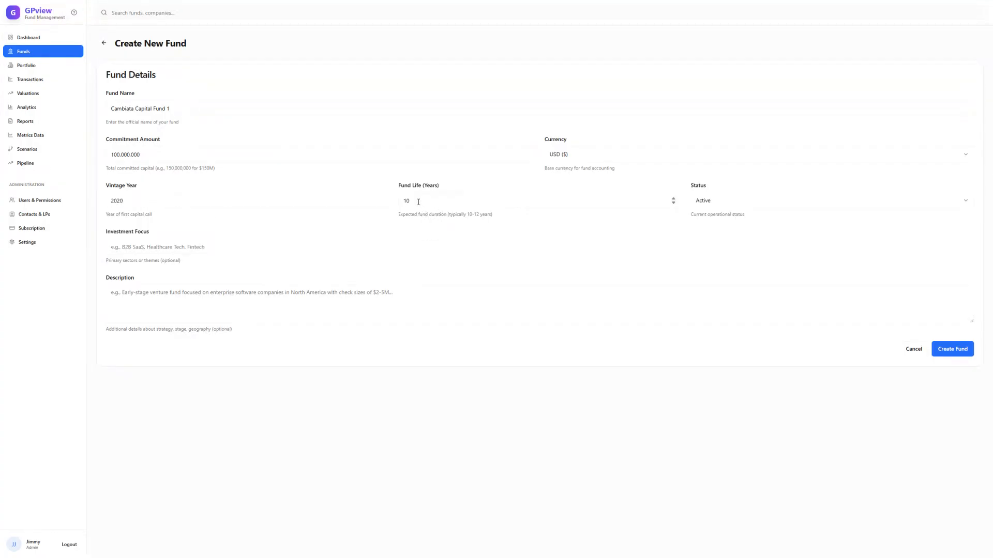
left_click(137, 195)
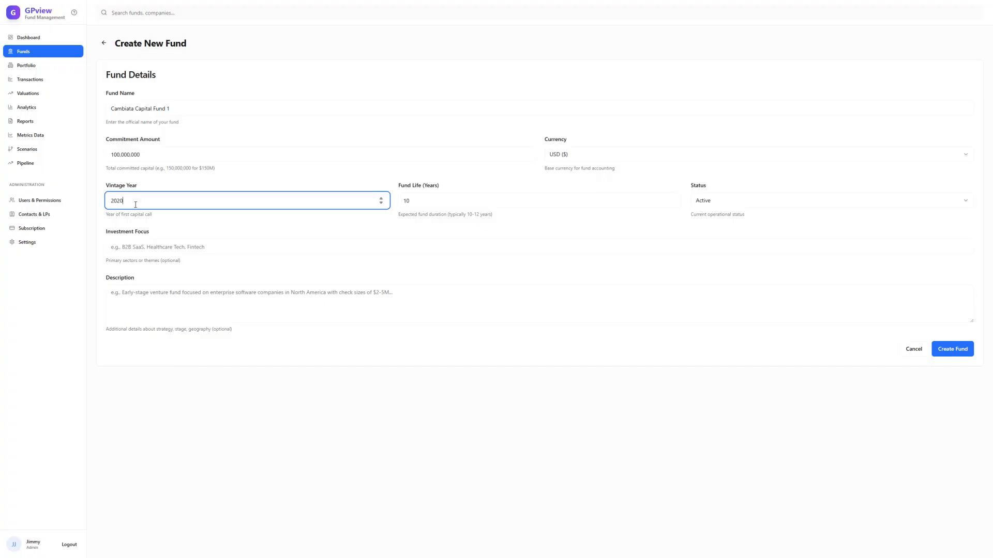
left_click(223, 225)
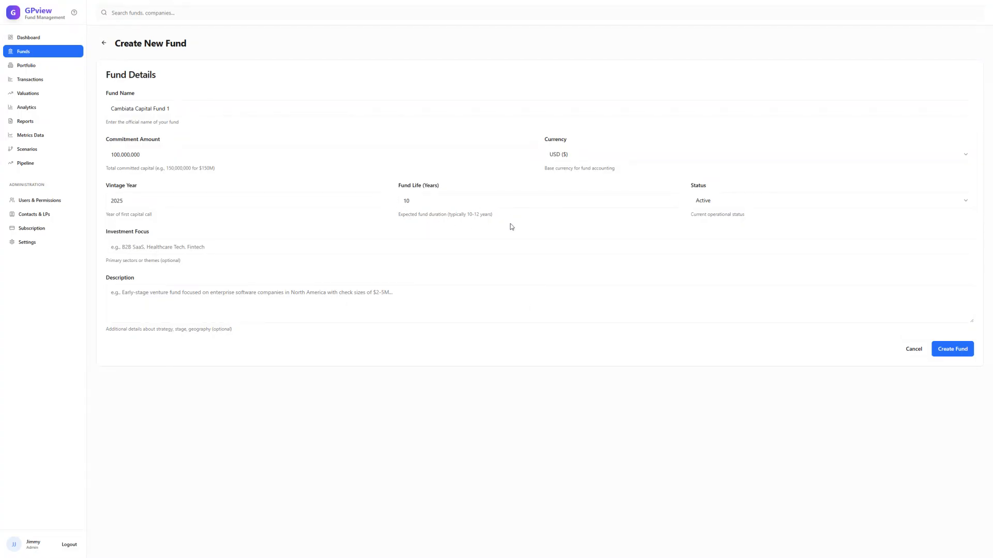
left_click(753, 204)
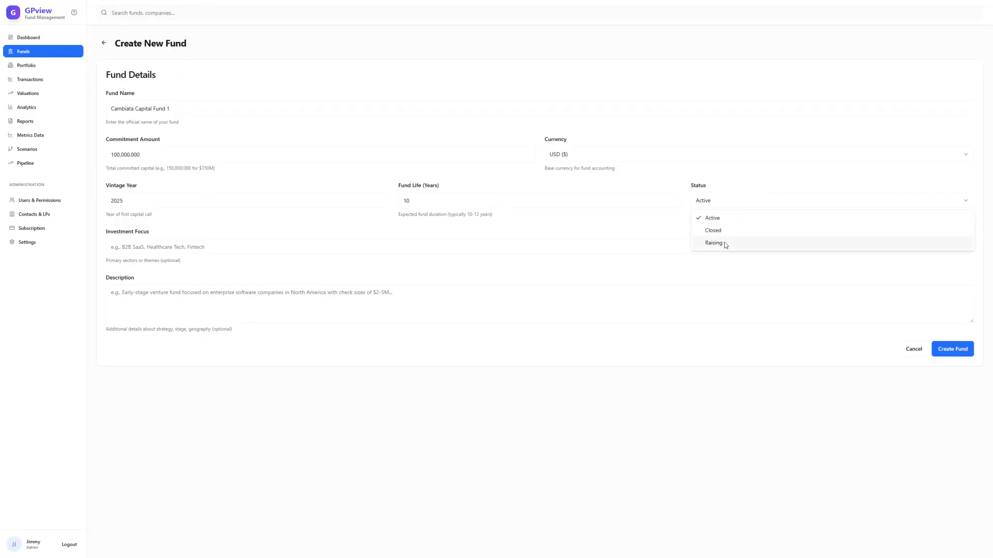
left_click(674, 223)
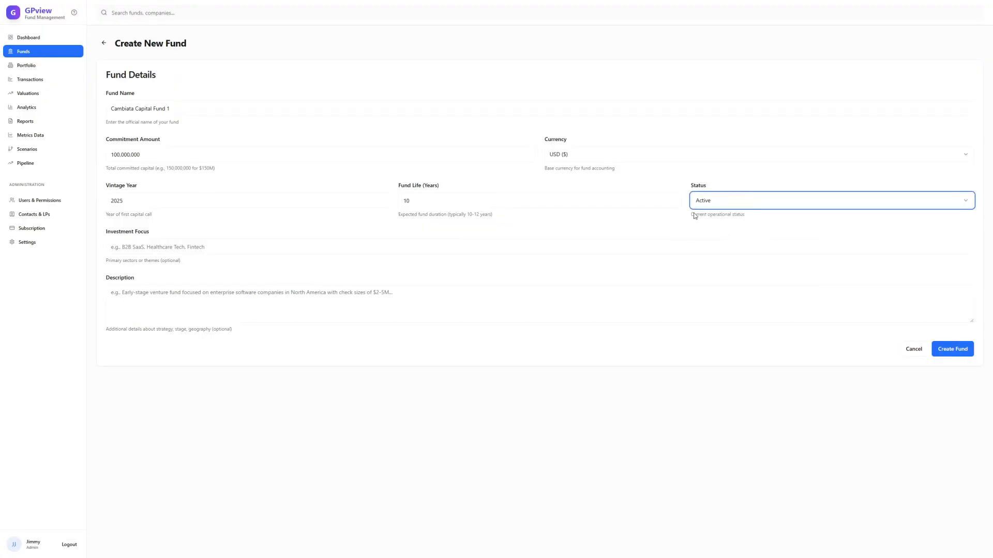
left_click(714, 205)
left_click(666, 224)
Enter the investment focus "SAAS & Healthcare" and the description "Mid-market PE fund in south west USA", and create the fund.
left_click(197, 248)
type("SAAS")
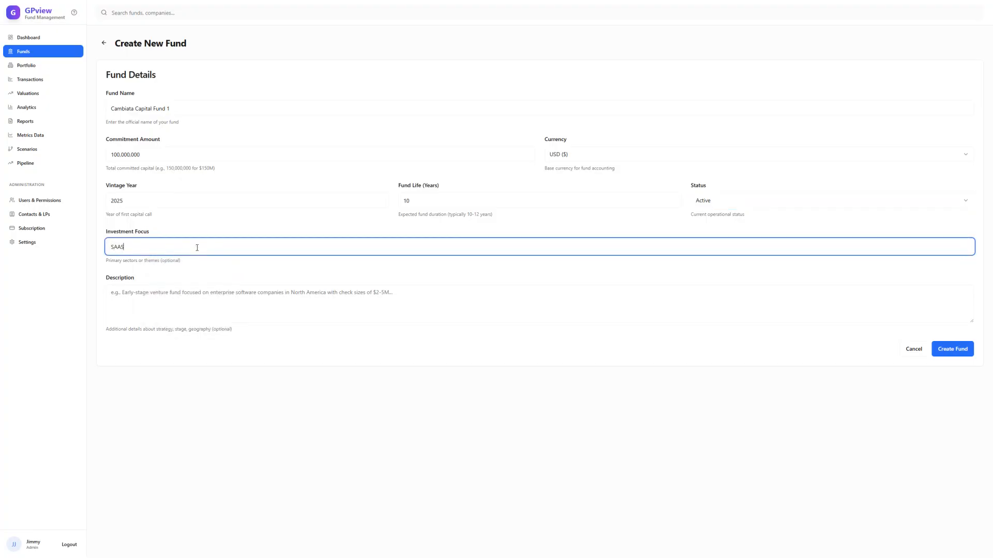
type(" & Healthcare")
key("Tab")
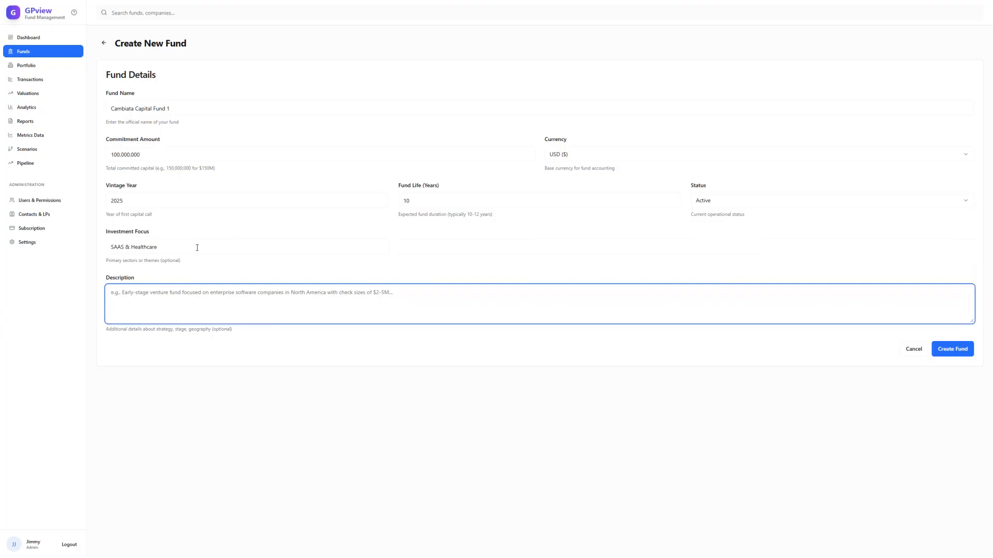
type("Mid-mark")
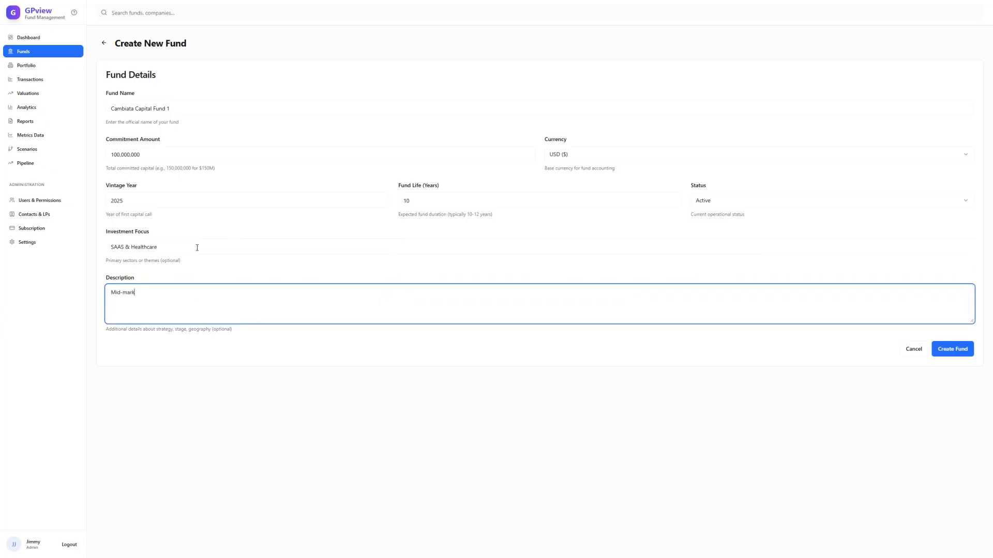
type("et PE fund in south west USA")
left_click(957, 349)
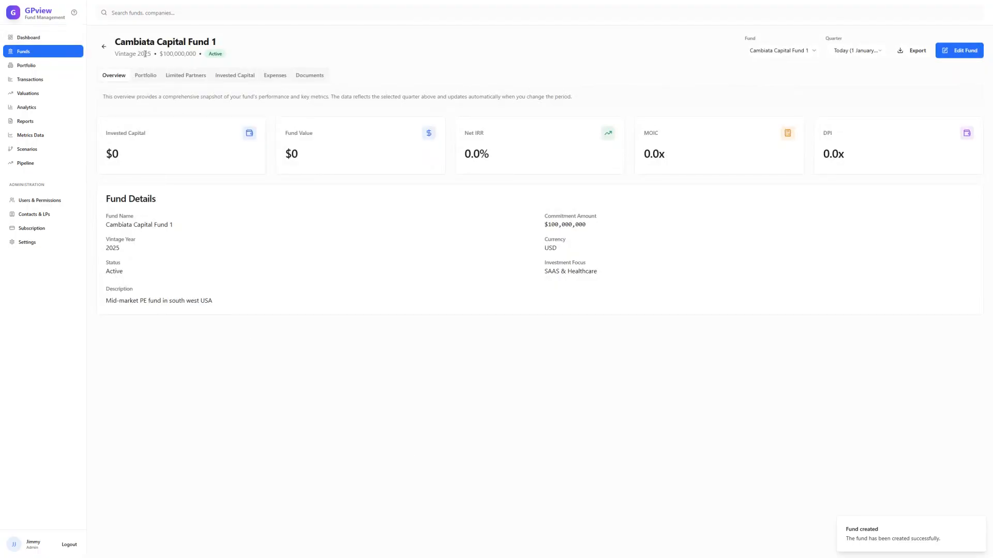
Open Cambiata Capital Fund 1 from the funds list and view its portfolio companies and limited partners.
left_click(35, 52)
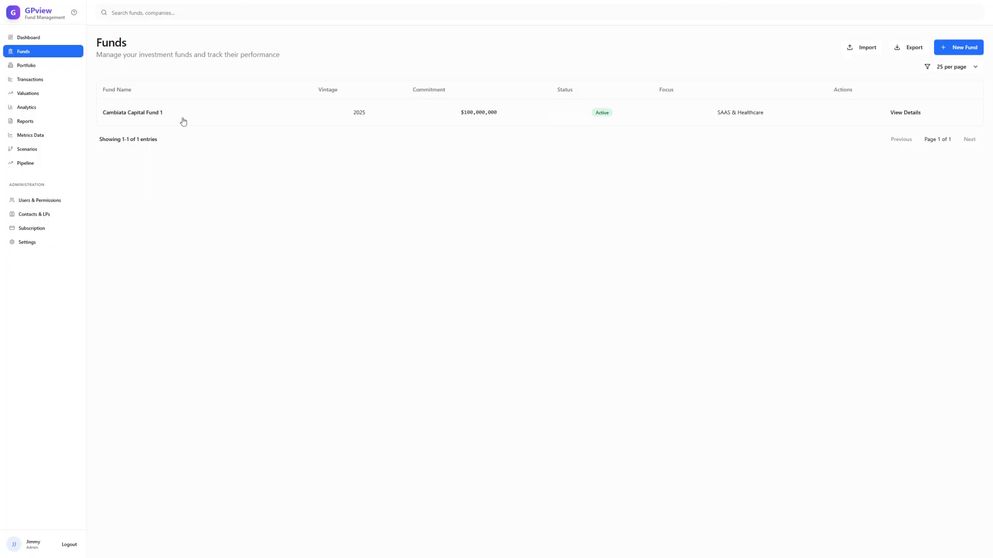
left_click(154, 114)
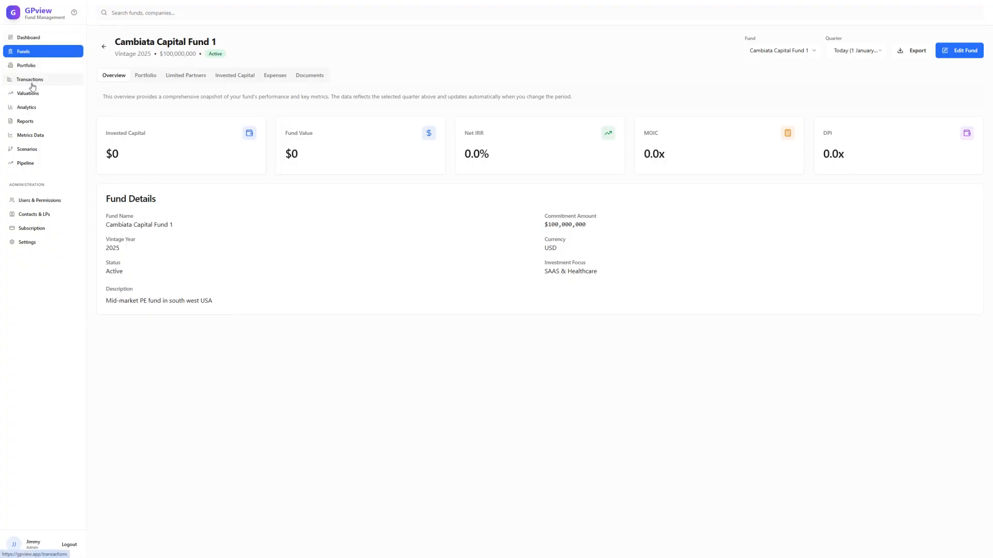
left_click(146, 76)
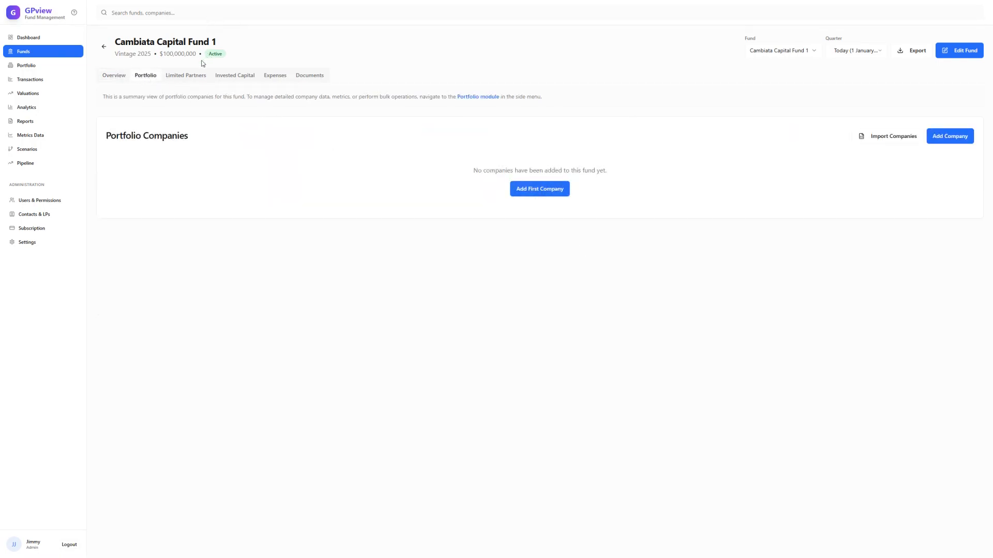
left_click(193, 77)
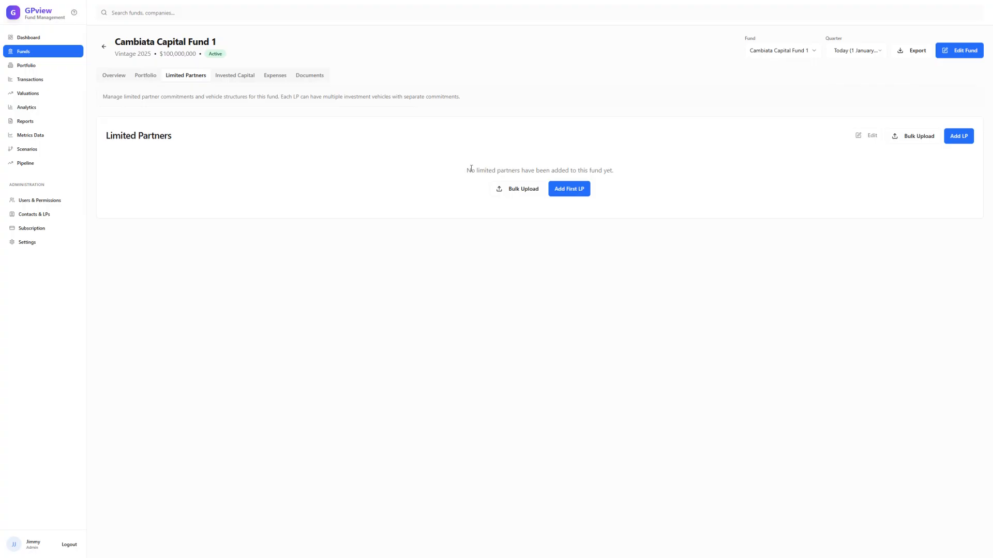
left_click_drag(480, 168, 621, 171)
left_click(621, 171)
Start adding the fund's first limited partner and name it Asia Alts.
left_click(576, 191)
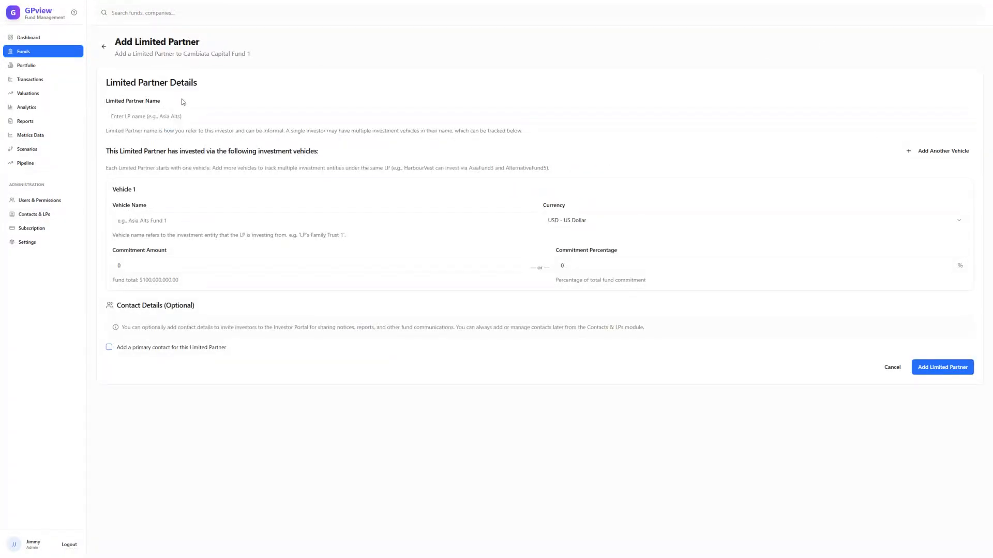
left_click_drag(101, 106, 179, 111)
left_click(117, 119)
left_click_drag(126, 131, 391, 132)
left_click(209, 110)
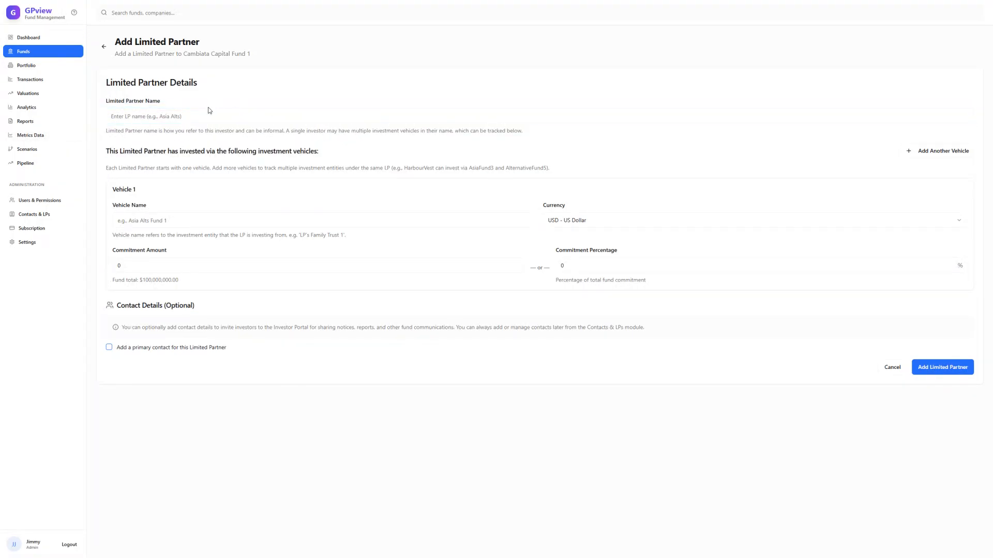
left_click(232, 121)
type("Asia Alts")
left_click(340, 100)
triple_click(148, 110)
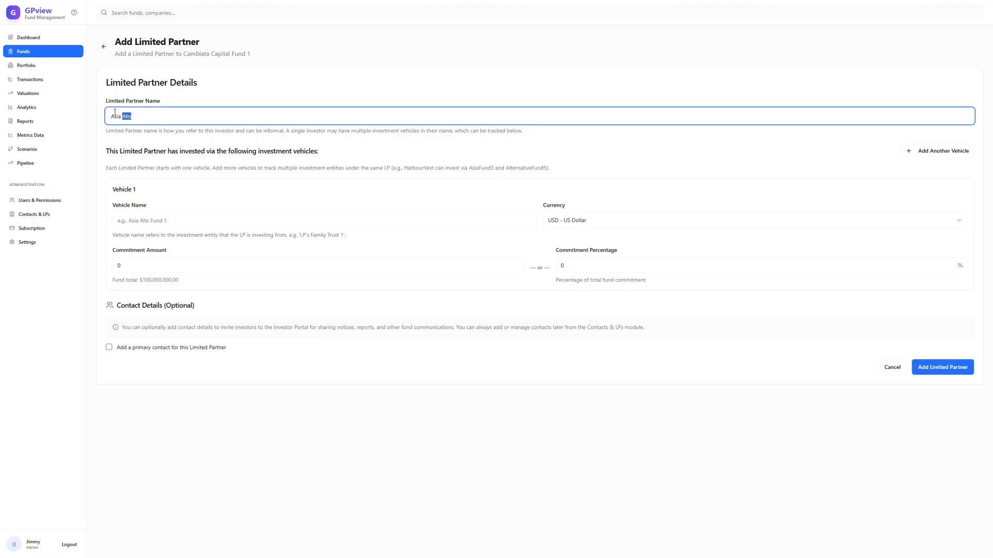
left_click(156, 154)
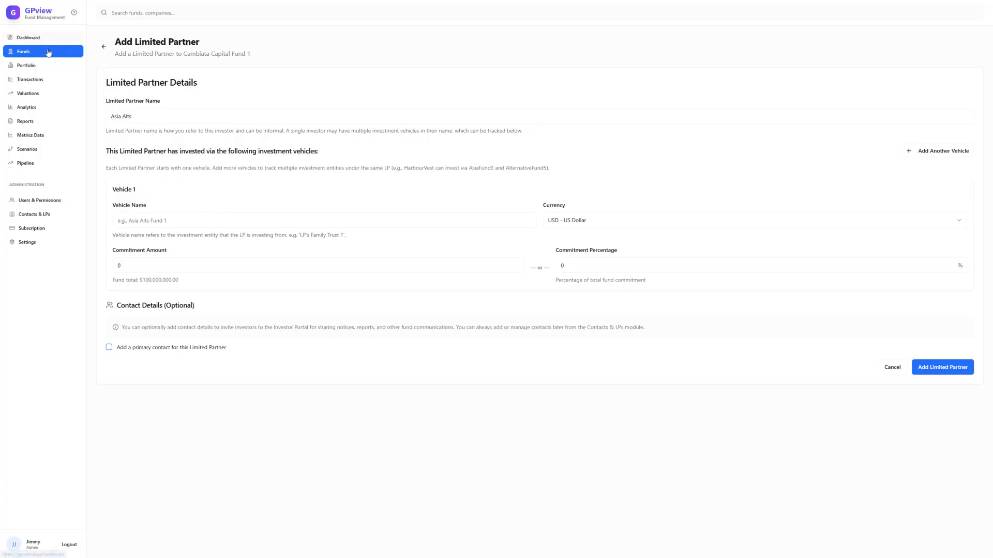
left_click(123, 97)
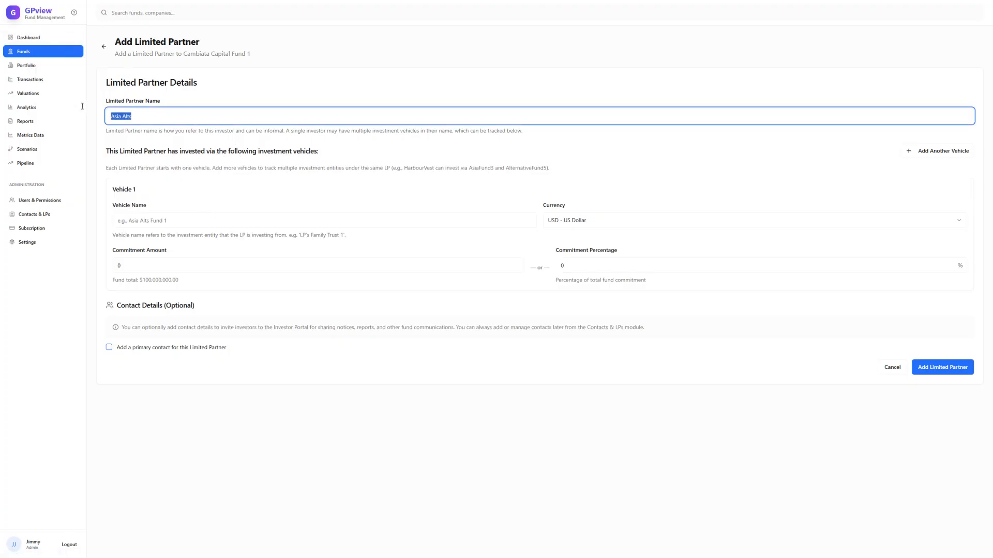
left_click(205, 104)
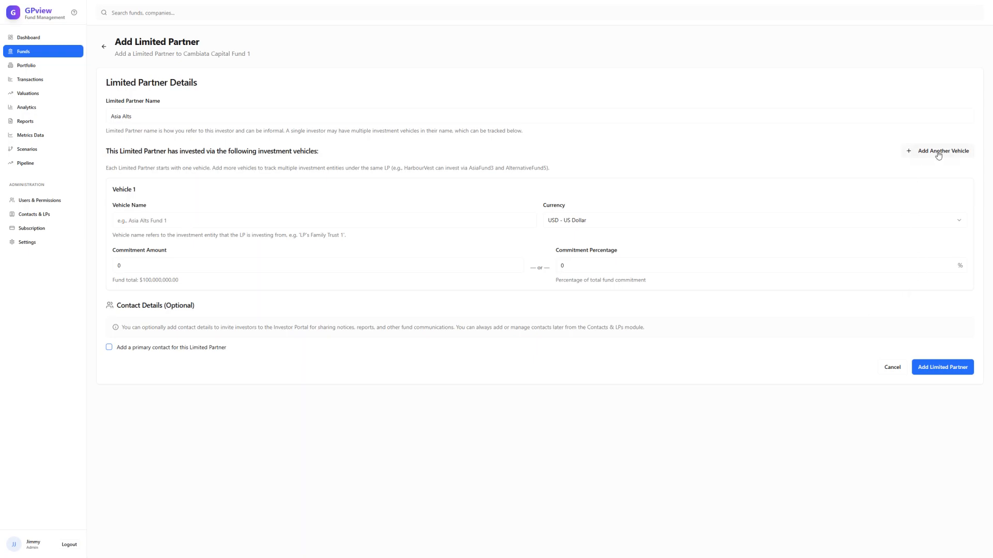
Name the limited partner's first investment vehicle Asia Alts Fund 1.
left_click(168, 222)
type("Asia")
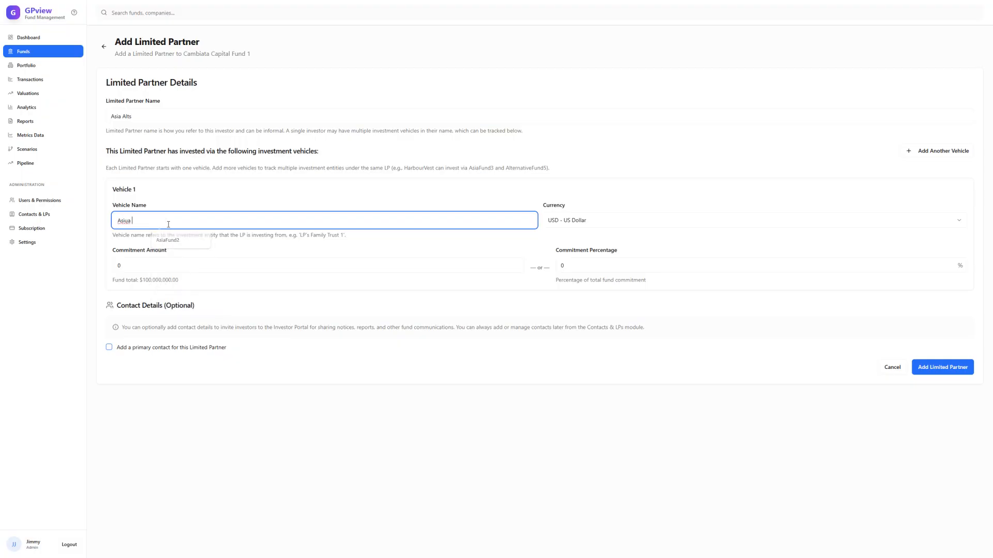
type(" Alts Fund 1")
Set the vehicle's commitment percentage to 40 and add the limited partner to the fund.
key("Tab")
key("Tab")
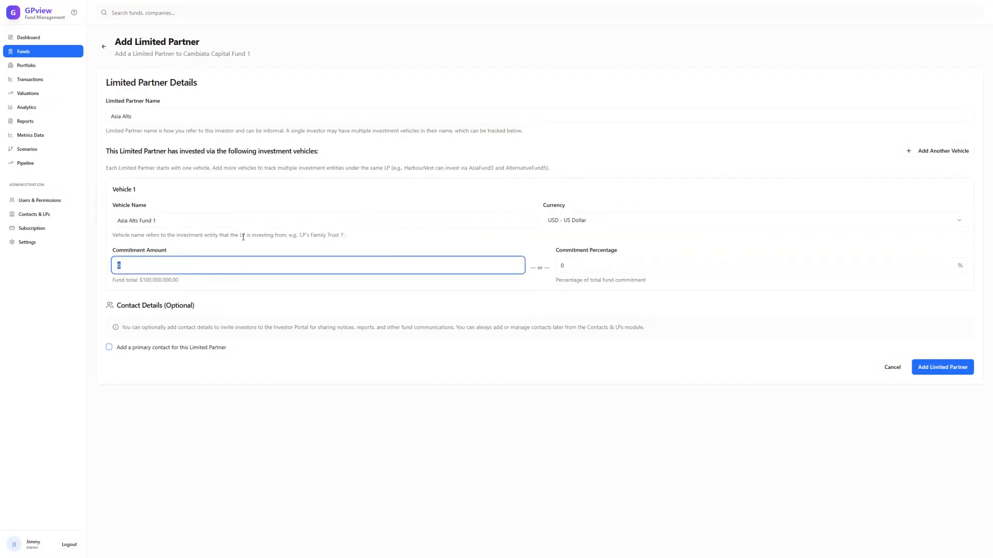
type("5,000,000")
left_click(219, 284)
key("Tab")
type("40")
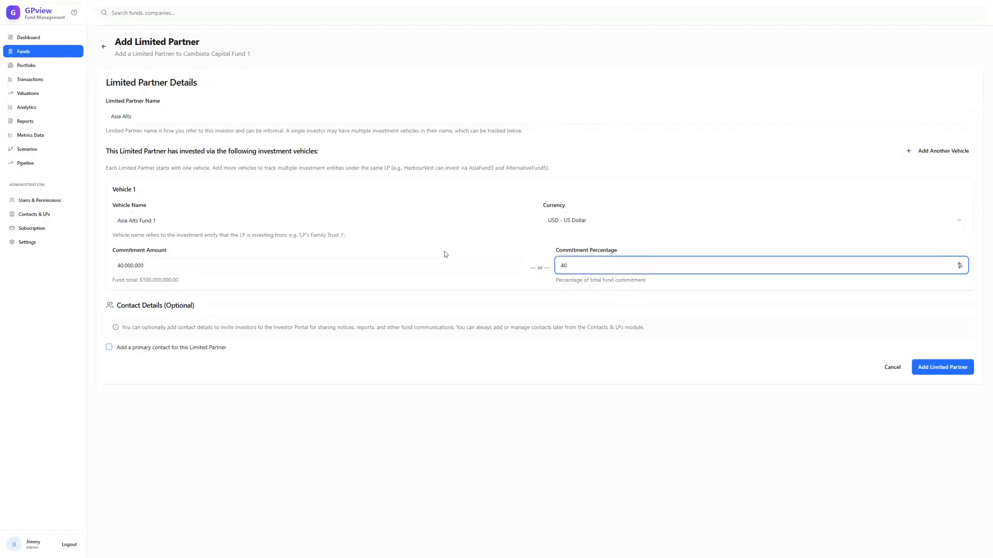
left_click(193, 293)
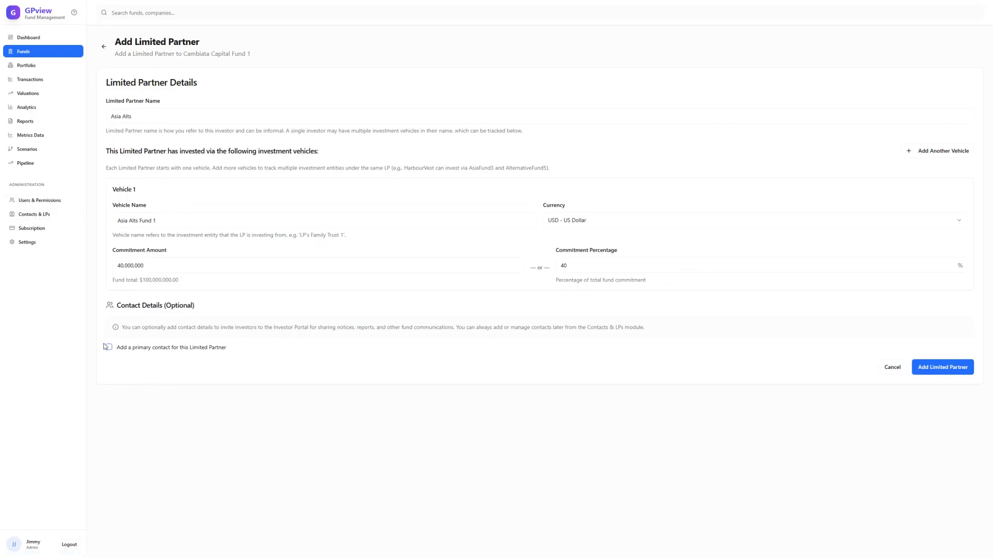
left_click(952, 368)
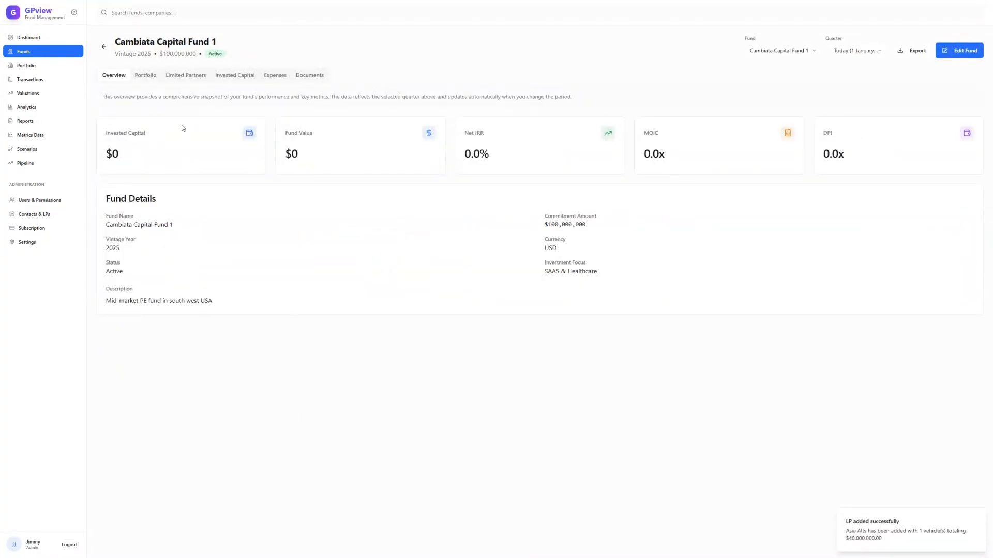
Review the fund's limited partner commitments and download the Excel template for bulk uploading limited partners.
left_click(188, 76)
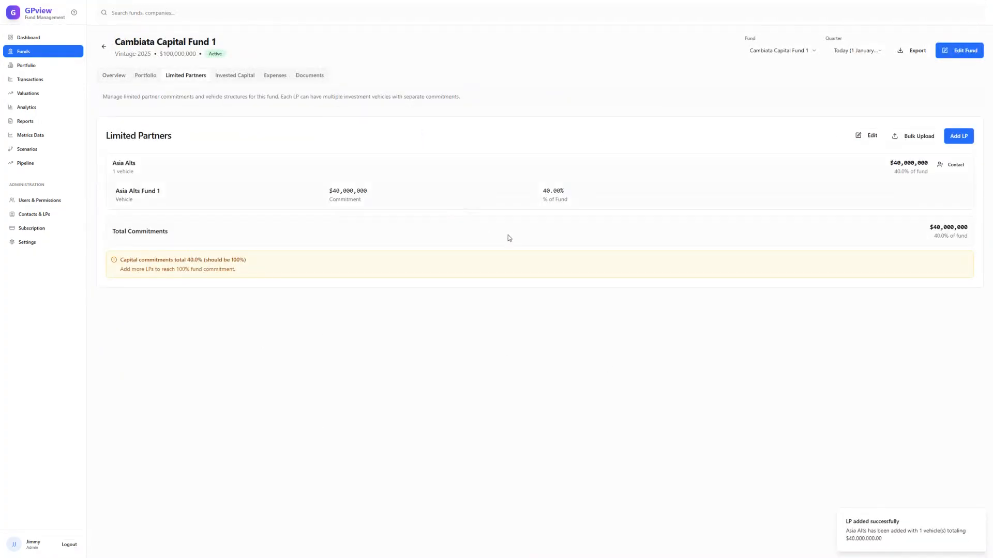
left_click_drag(575, 198, 544, 190)
left_click(716, 202)
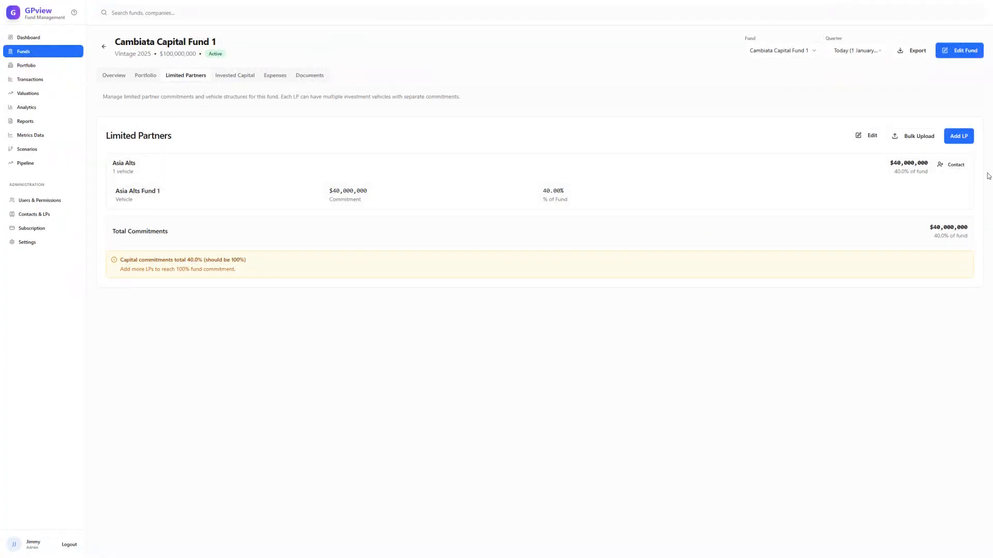
left_click(916, 137)
left_click(385, 274)
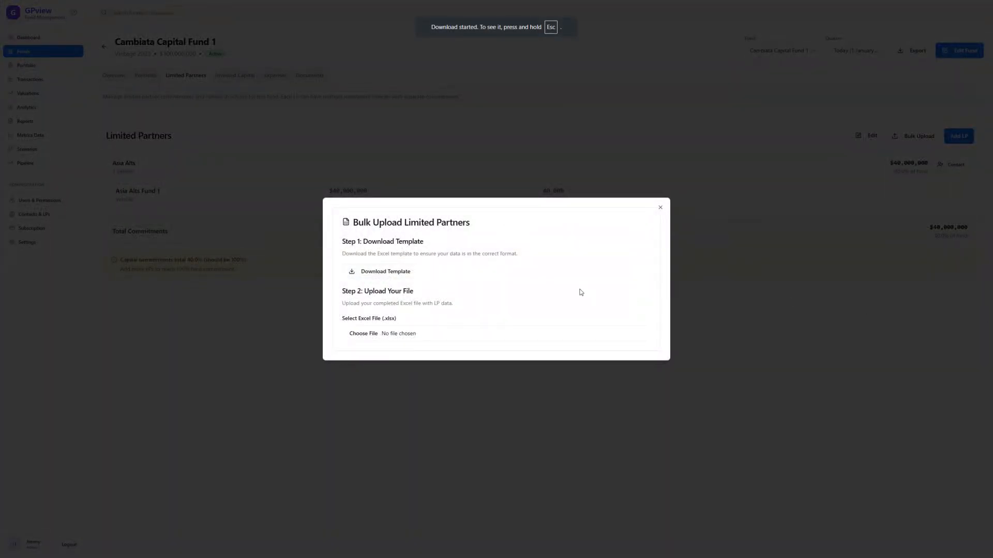
Close the bulk upload dialog, switch to the downloaded LP_Bulk_Upload_Template workbook in Excel and enable editing.
left_click(660, 209)
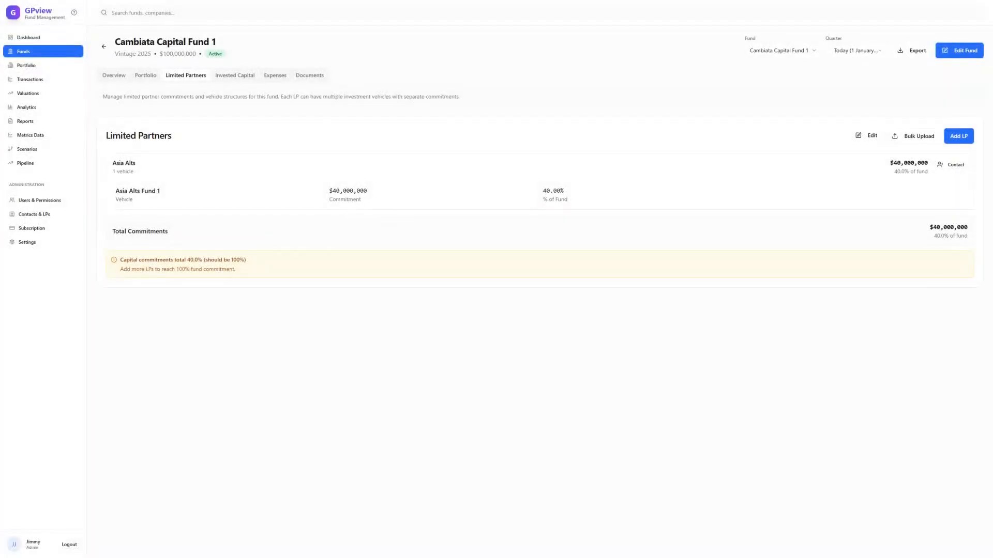
key("alt+Tab")
left_click_drag(555, 57, 588, 1)
left_click_drag(986, 86, 338, 94)
left_click(425, 172)
left_click(499, 119)
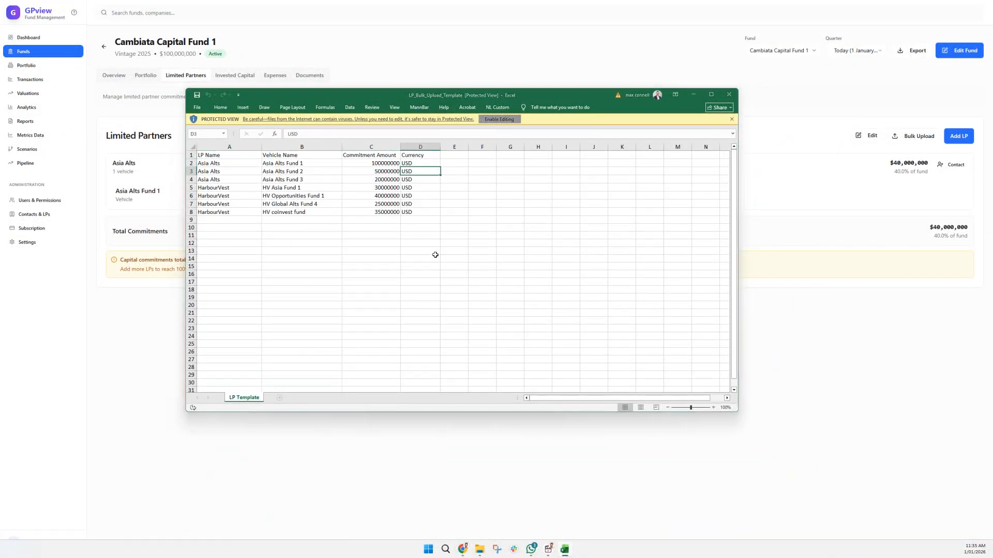
left_click(353, 197)
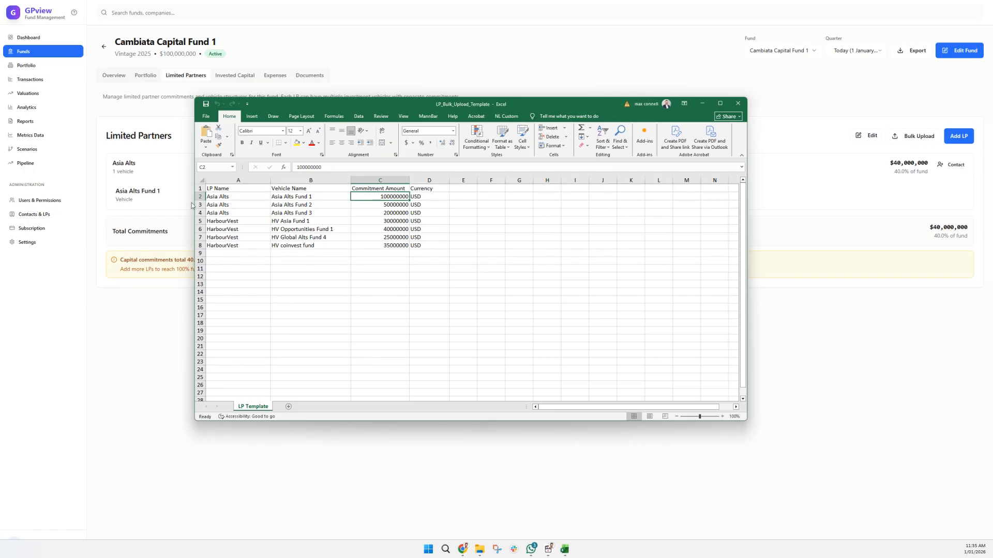
left_click(150, 326)
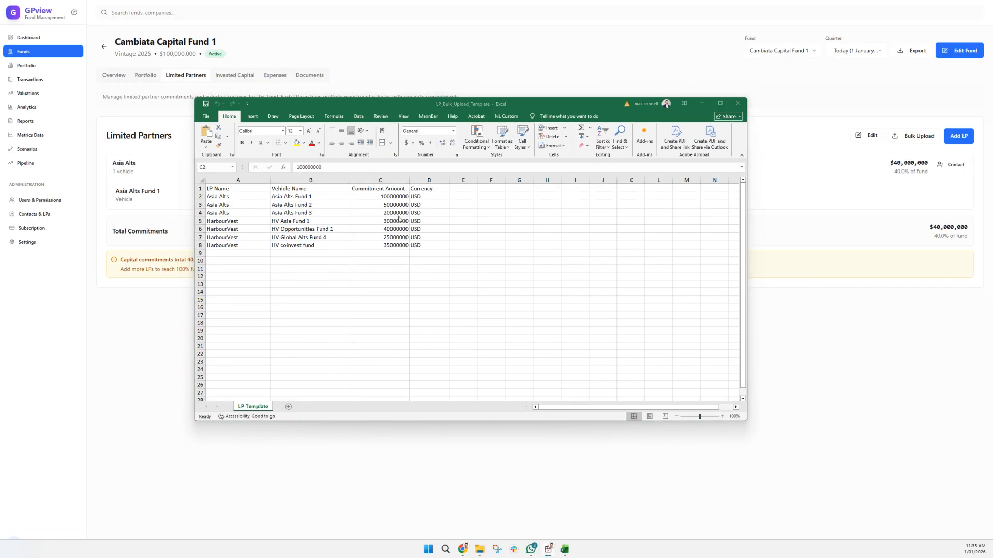
Widen the Commitment Amount column and look over the template's sample rows.
left_click(369, 260)
left_click_drag(409, 180, 419, 180)
left_click(308, 212)
left_click(384, 205)
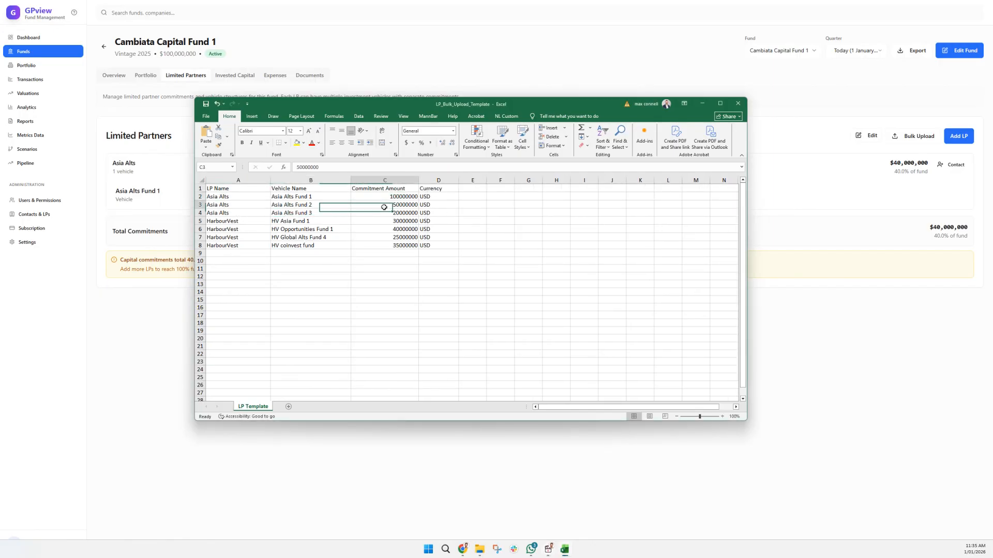
left_click(443, 207)
left_click(238, 214)
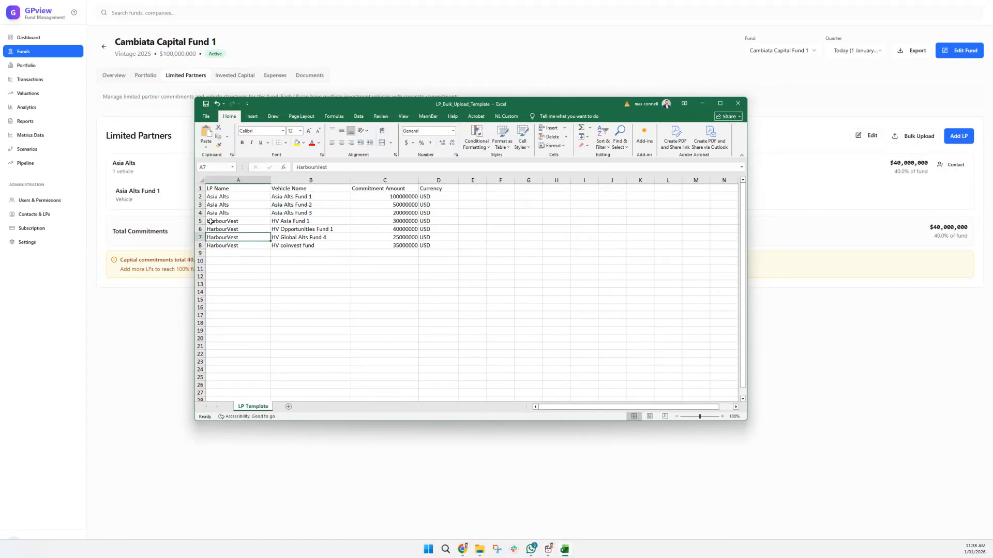
Delete the three Asia Alts rows from the template, leaving only the HarbourVest rows.
left_click_drag(200, 213, 198, 197)
right_click(198, 200)
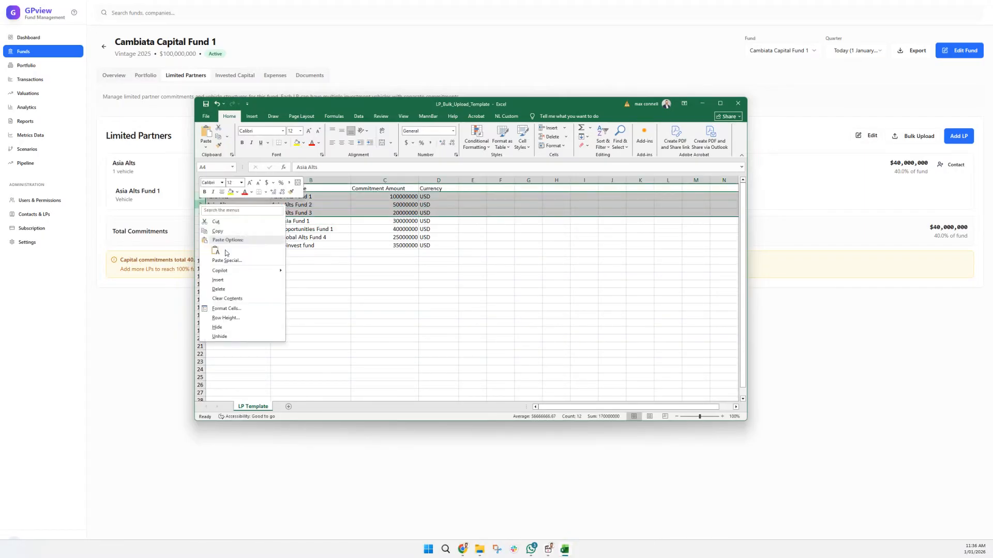
left_click(243, 292)
left_click(439, 259)
left_click_drag(504, 99, 546, 134)
Set the commitment amount of HV Asia Fund 1 to 60000000.
left_click(447, 231)
type("60000000")
key("Return")
Change the commitment amount of HV Asia Fund 1 to 10000000 and copy it to the other three HarbourVest vehicles.
left_click(451, 230)
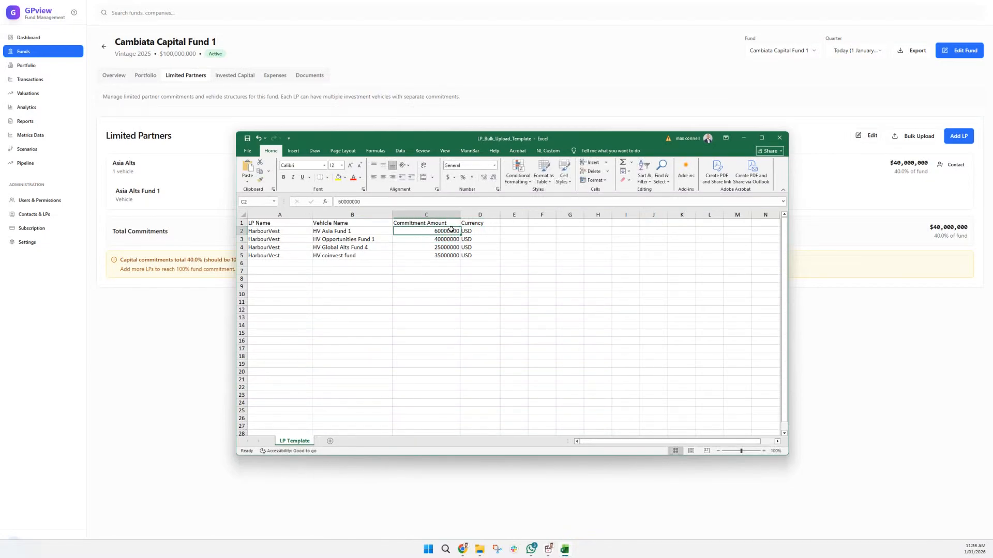
left_click(335, 201)
key("BackSpace")
type("1")
key("Return")
key("Up")
key("ctrl+c")
key("Down")
key("ctrl+v")
key("Down")
key("ctrl+v")
key("Down")
key("ctrl+v")
key("Escape")
Set the commitment amount of HV Opportunities Fund 1 to 20000000.
key("Up")
key("Up")
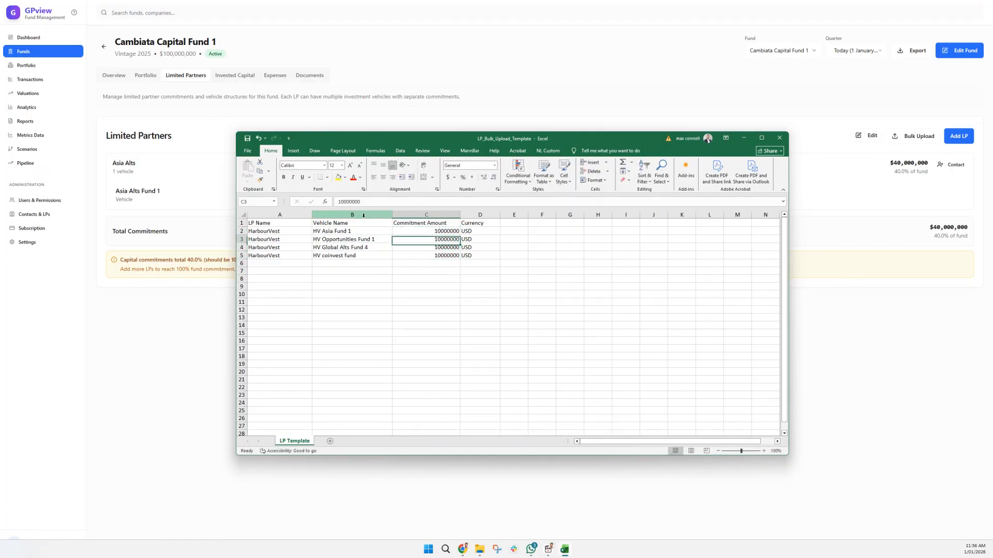
left_click(344, 202)
key("BackSpace")
type("2")
key("Return")
Set the commitment amount of HV Global Alts Fund 4 to 14000000.
left_click(344, 201)
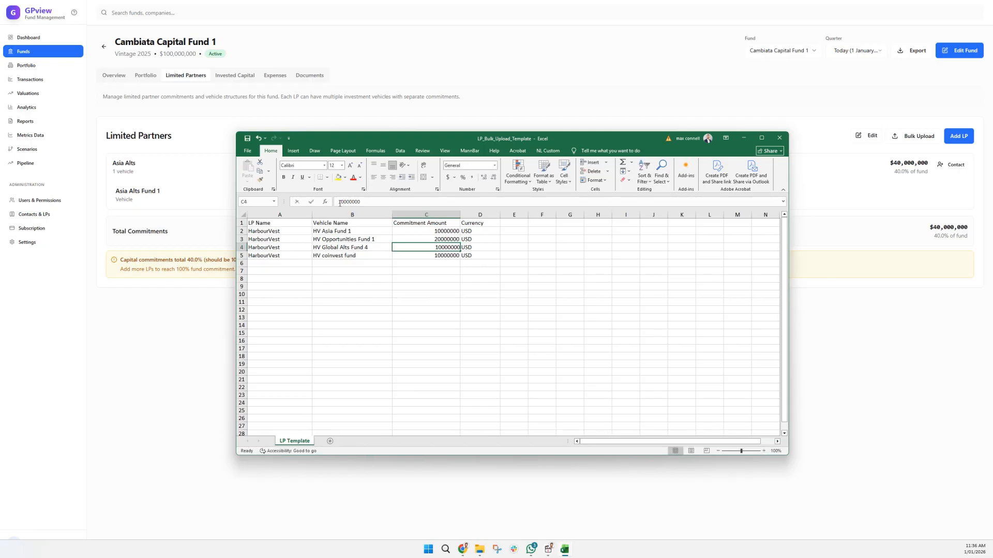
key("BackSpace")
type("2")
key("Return")
double_click(435, 246)
left_click_drag(441, 247, 431, 240)
type("14")
key("Return")
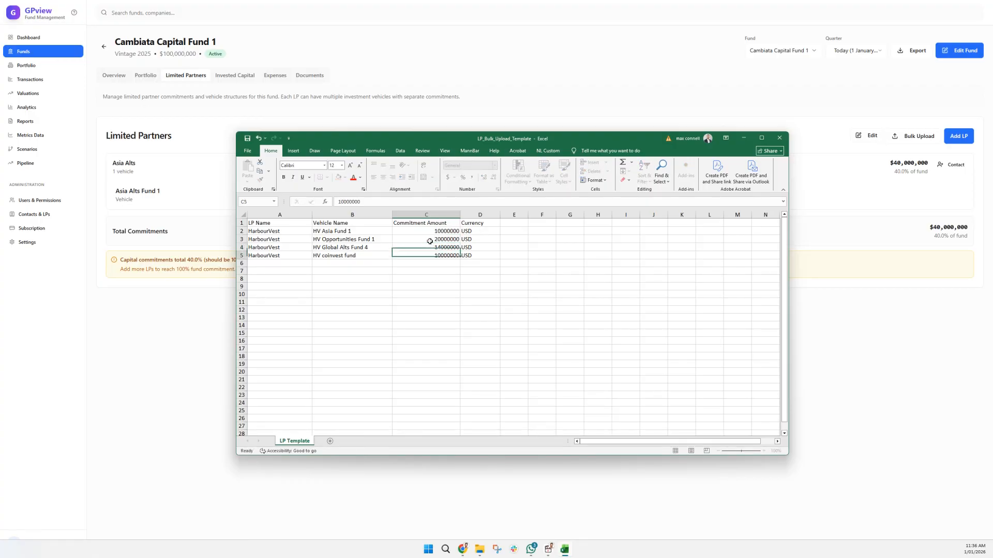
Set the commitment amount of HV coinvest fund to 16000000 and check the sum of the four commitments.
left_click(344, 202)
key("BackSpace")
type("6")
key("Return")
key("Up")
key("ctrl+shift+Up")
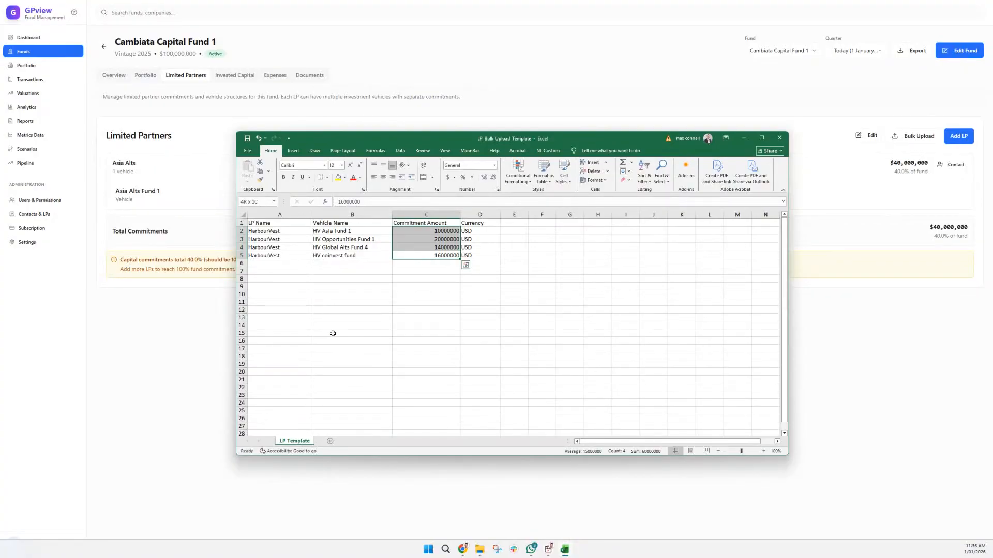
left_click(344, 347)
left_click(384, 307)
Review the four HarbourVest rows, checking the LP names and vehicle names.
left_click_drag(266, 232, 500, 273)
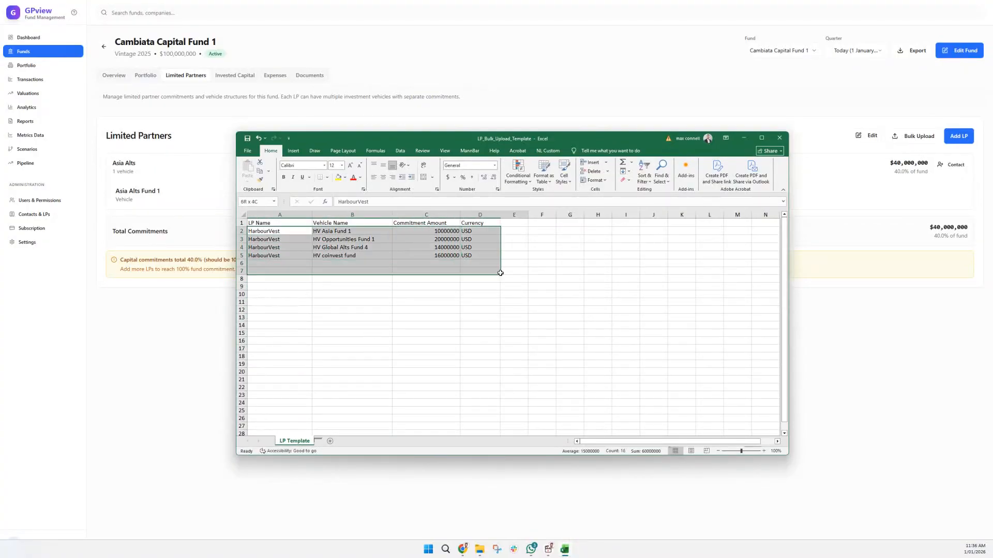
left_click(411, 295)
left_click(288, 232)
left_click_drag(288, 231, 289, 254)
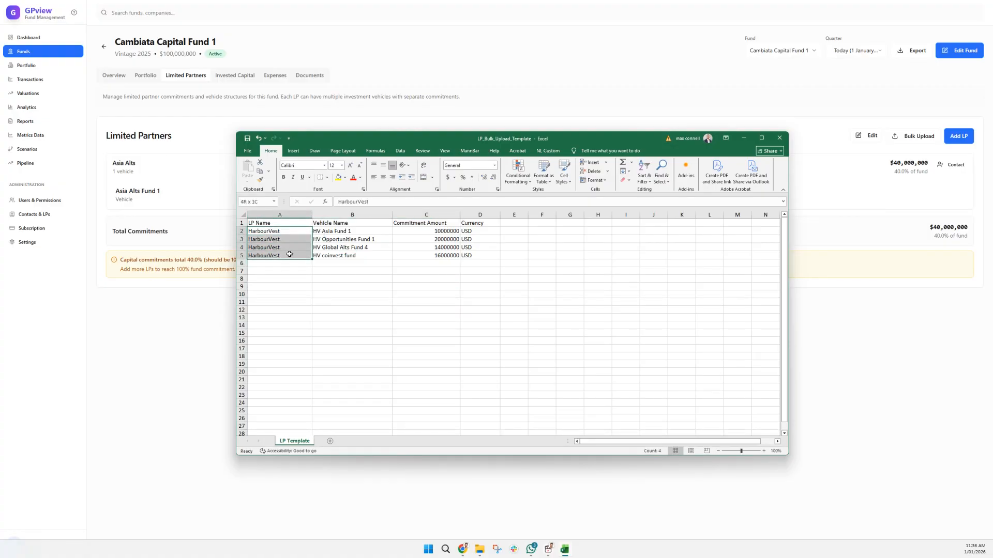
left_click_drag(352, 230, 370, 258)
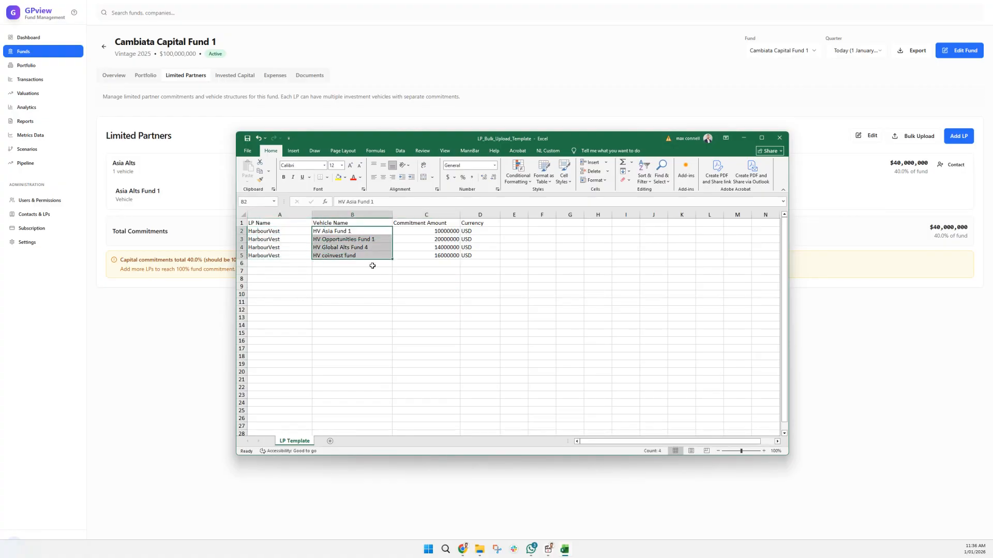
left_click_drag(409, 333, 408, 339)
Narrow the Vehicle Name and LP Name columns of the template.
right_click(372, 212)
mouse_move(392, 215)
left_mouse_down()
mouse_move(371, 213)
mouse_move(382, 216)
left_mouse_up()
left_click(365, 227)
key("Escape")
left_click(349, 225)
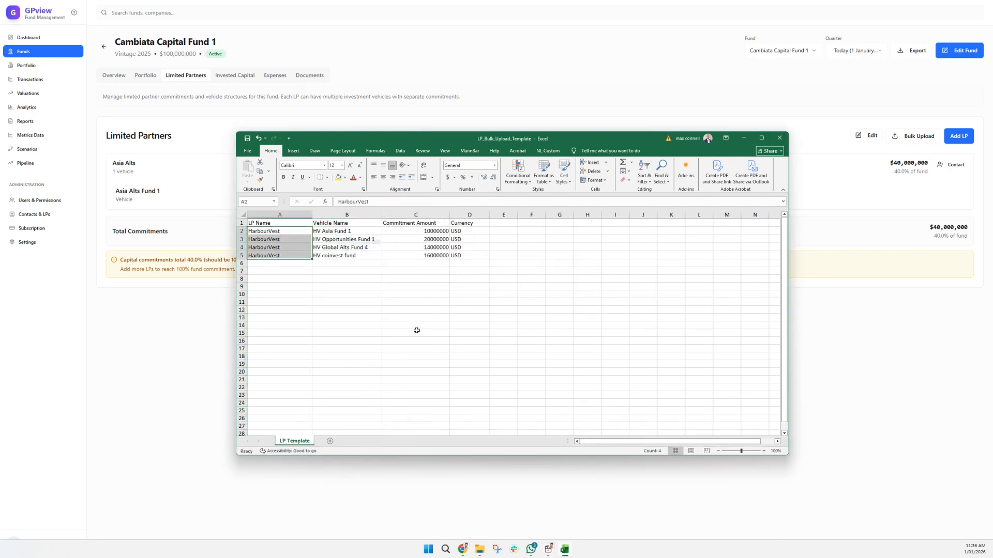
left_click_drag(414, 327, 470, 356)
left_click_drag(312, 215, 300, 215)
Save the completed limited partner template and close the workbook.
left_click(492, 348)
left_click_drag(547, 294, 519, 270)
left_click(457, 271)
left_click(779, 138)
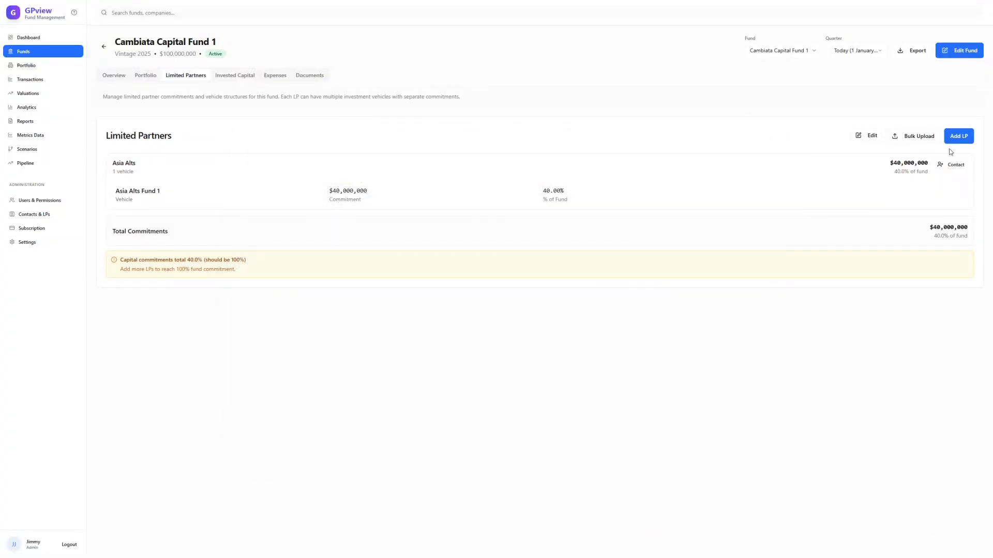
Bulk upload the four HarbourVest vehicle records from LP_Bulk_Upload_Template to the fund's limited partners.
left_click(929, 137)
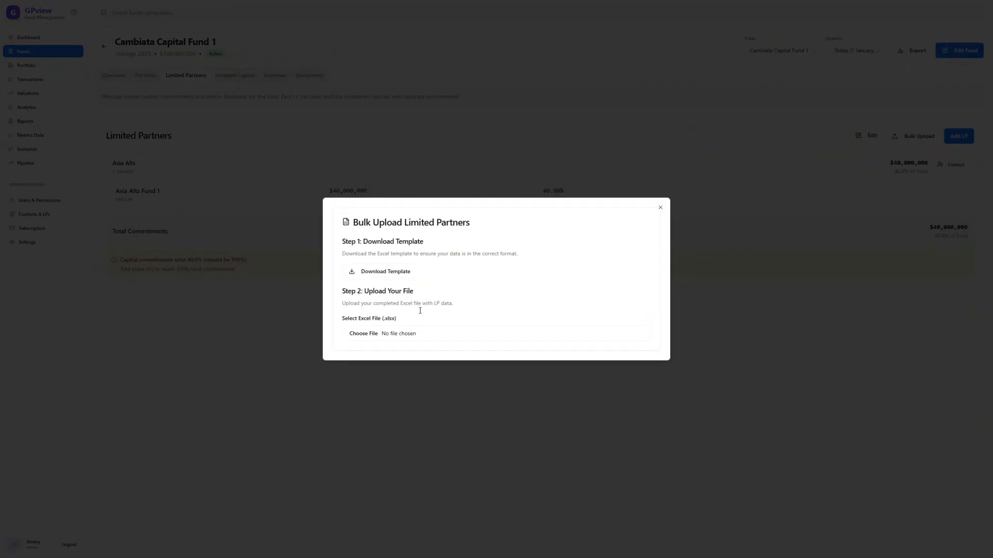
left_click(364, 334)
left_click(176, 74)
left_click(377, 301)
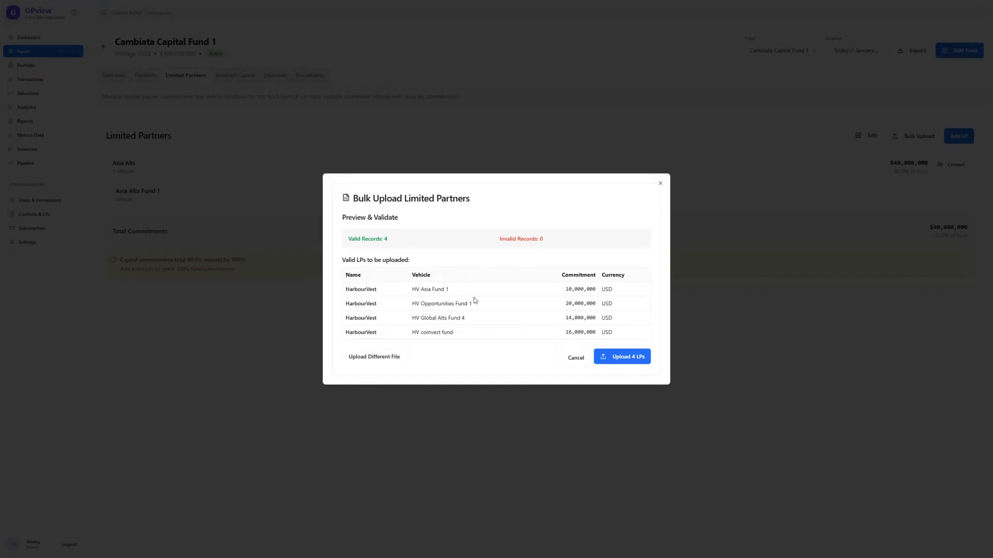
left_click(632, 357)
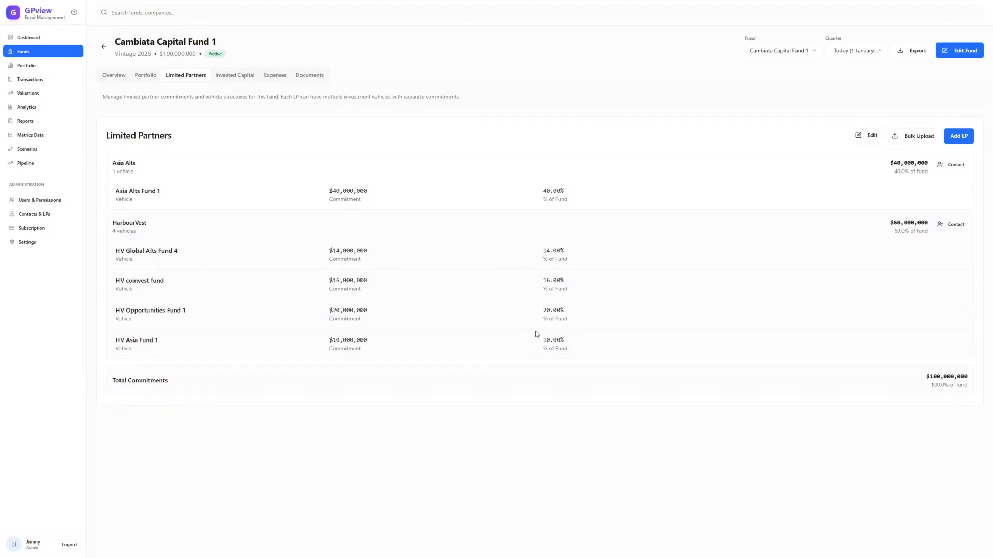
Check the fund's total commitments, look through its Invested Capital, Expenses and Documents sections, and return to the funds list.
left_click_drag(971, 384, 929, 386)
left_click(904, 397)
left_click(237, 78)
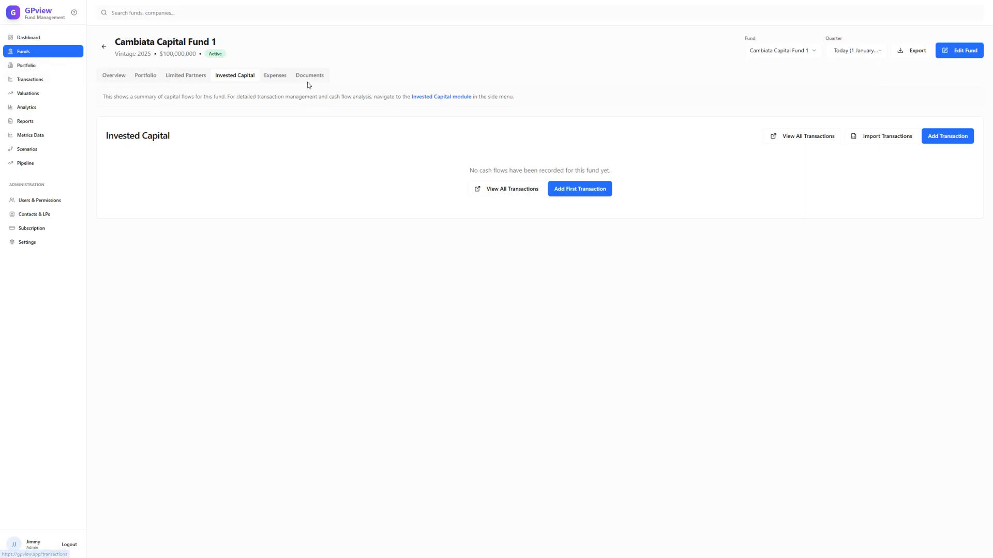
left_click(273, 76)
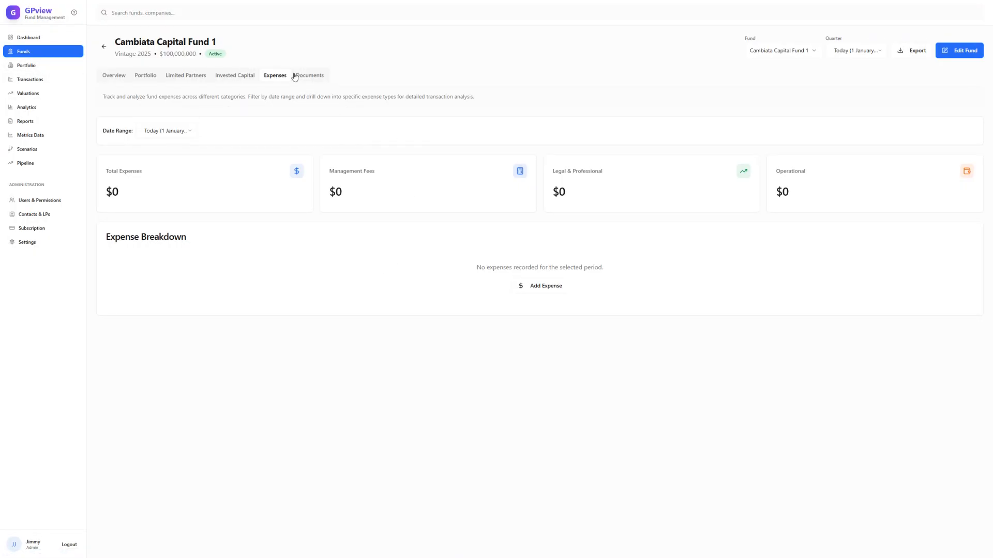
left_click(316, 76)
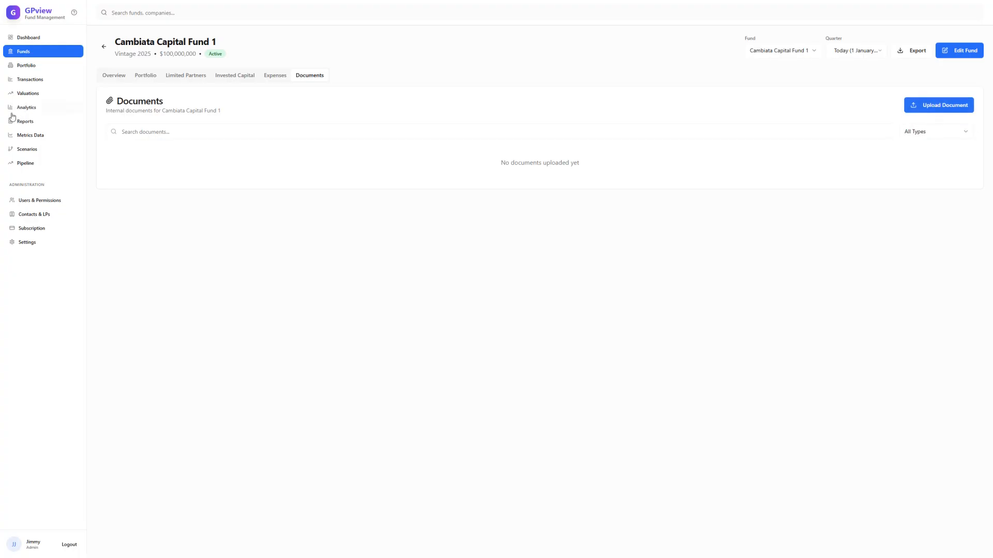
left_click(103, 46)
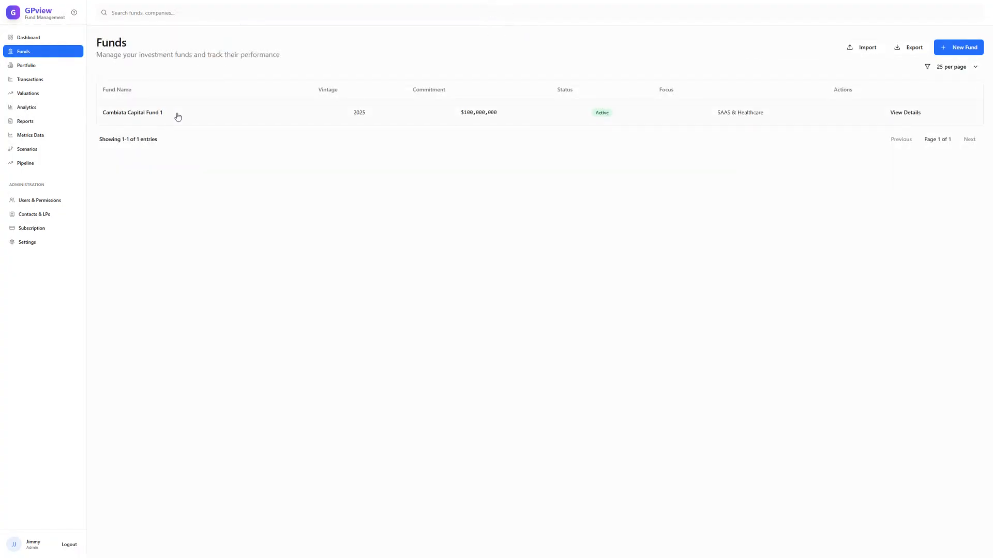
left_click(178, 115)
left_click(316, 76)
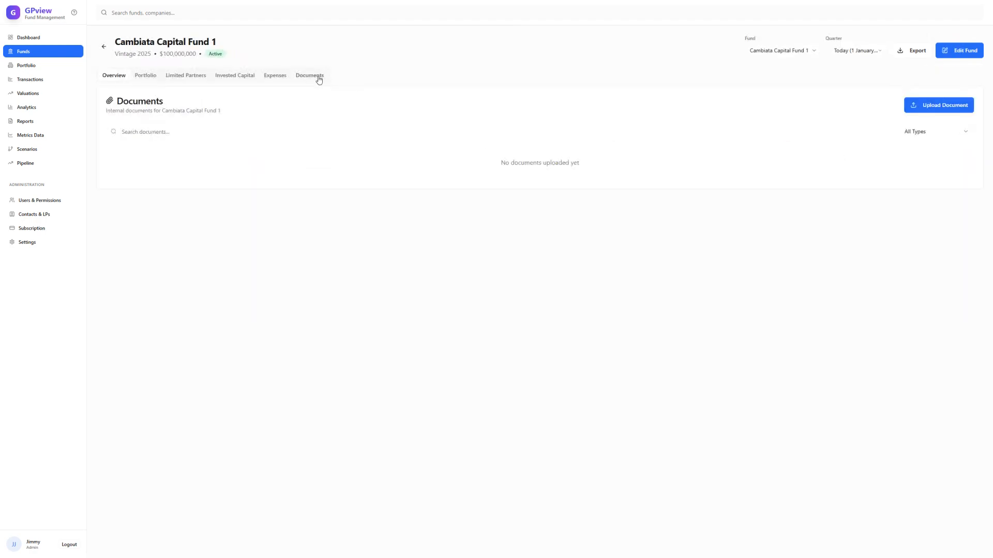
left_click(104, 46)
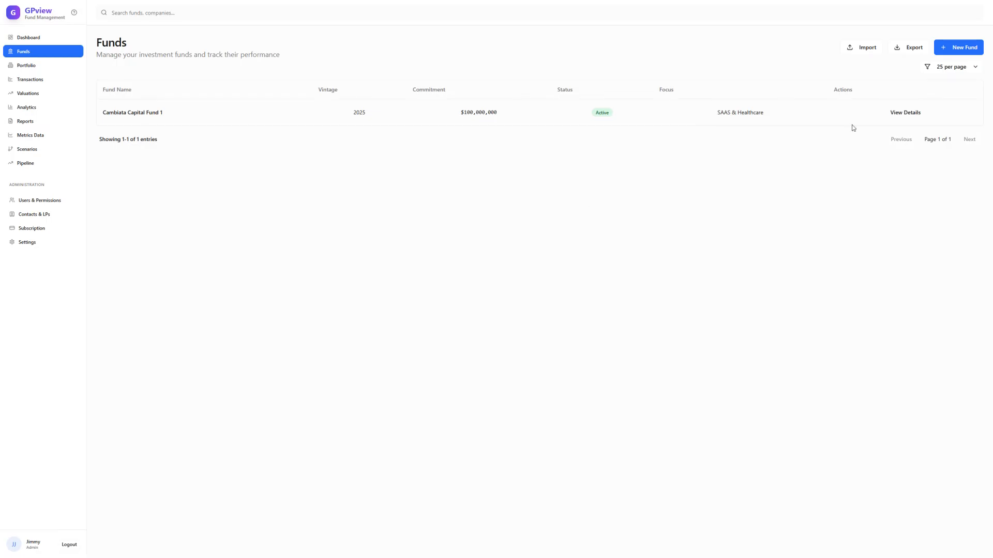
Start a funds import, download its Excel template and examine the column headings and sample fund row.
left_click(863, 52)
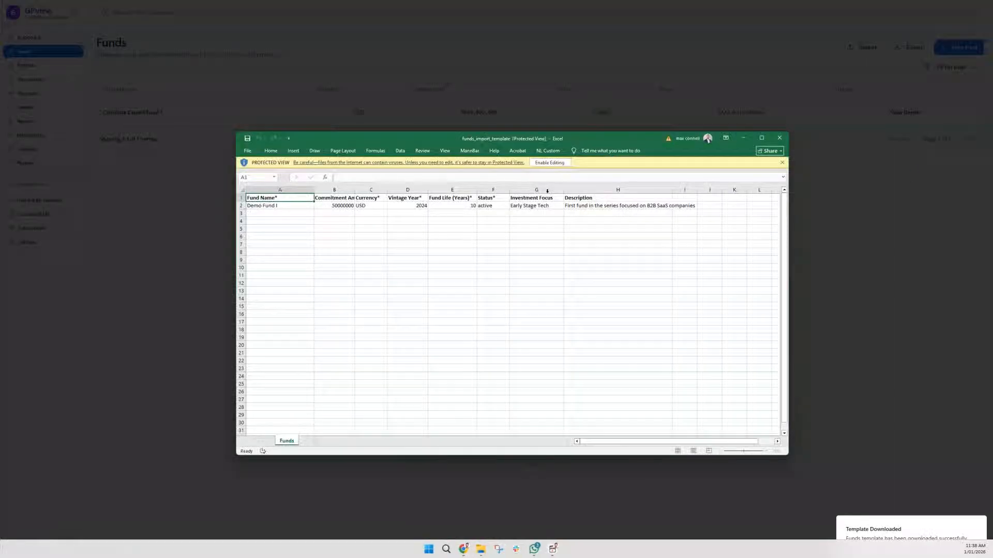
left_click(432, 251)
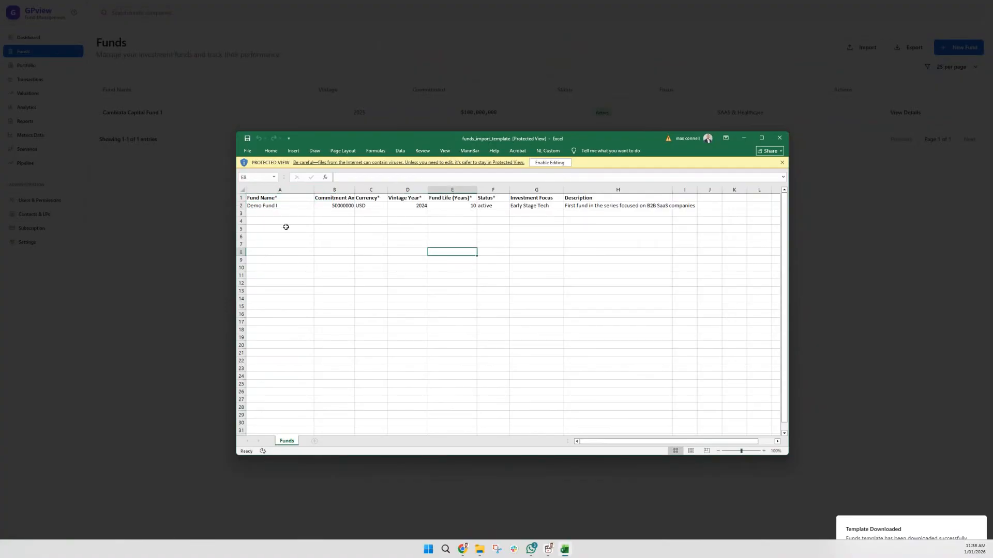
left_click_drag(261, 198, 650, 208)
left_click(334, 290)
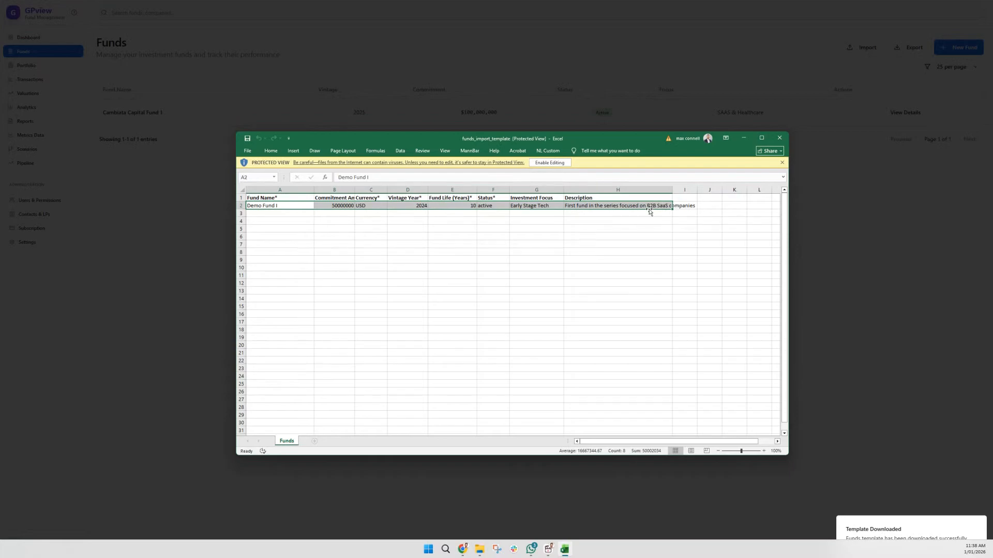
left_click(604, 227)
left_click_drag(283, 204, 610, 199)
Enable editing in funds_import_template and copy the Demo Fund I row down through row 20.
left_click(549, 163)
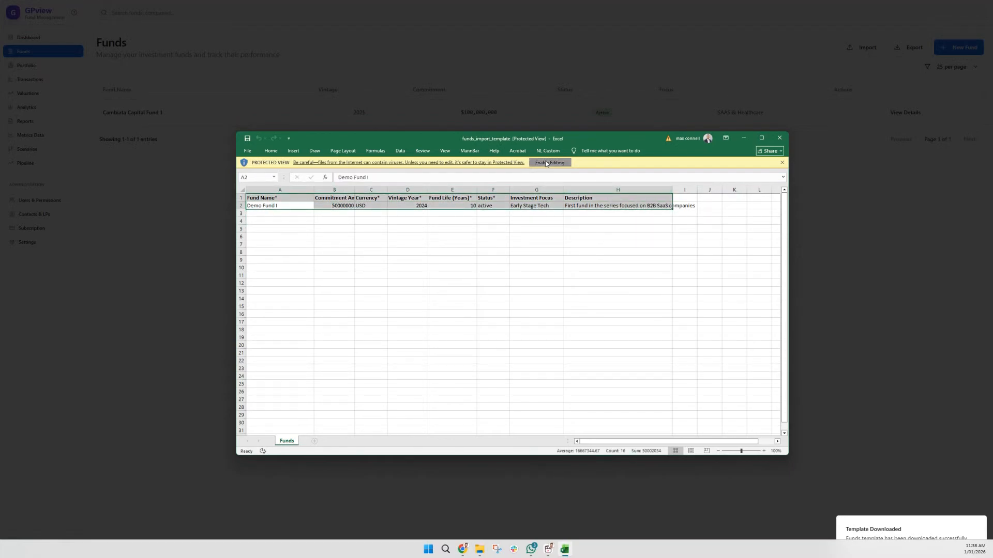
left_click_drag(278, 240, 617, 241)
key("ctrl+c")
left_click(633, 376, "shift")
key("Return")
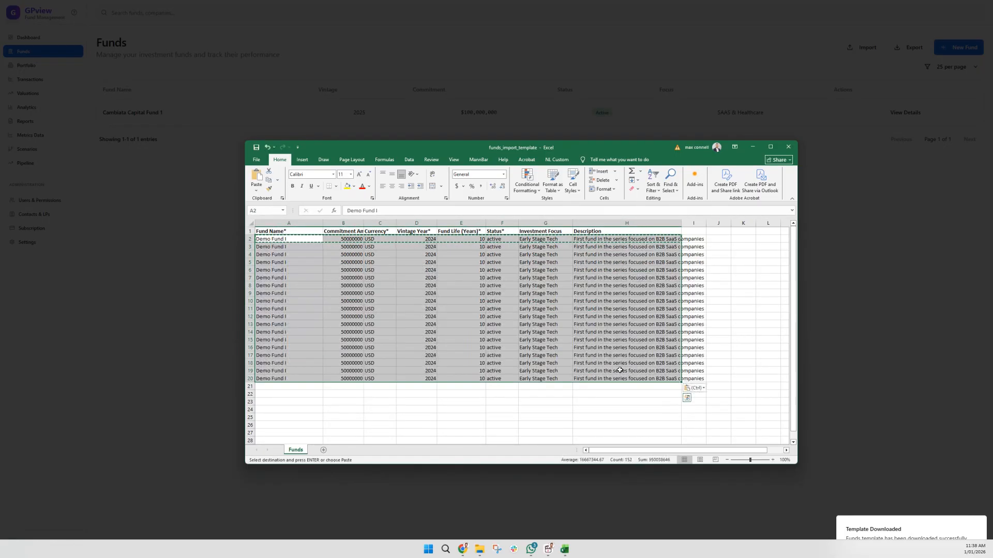
Look over the filled fund rows and close the funds_import_template workbook.
left_click_drag(302, 241, 701, 379)
left_click(308, 231)
left_click_drag(303, 246, 615, 378)
left_click_drag(468, 401, 471, 395)
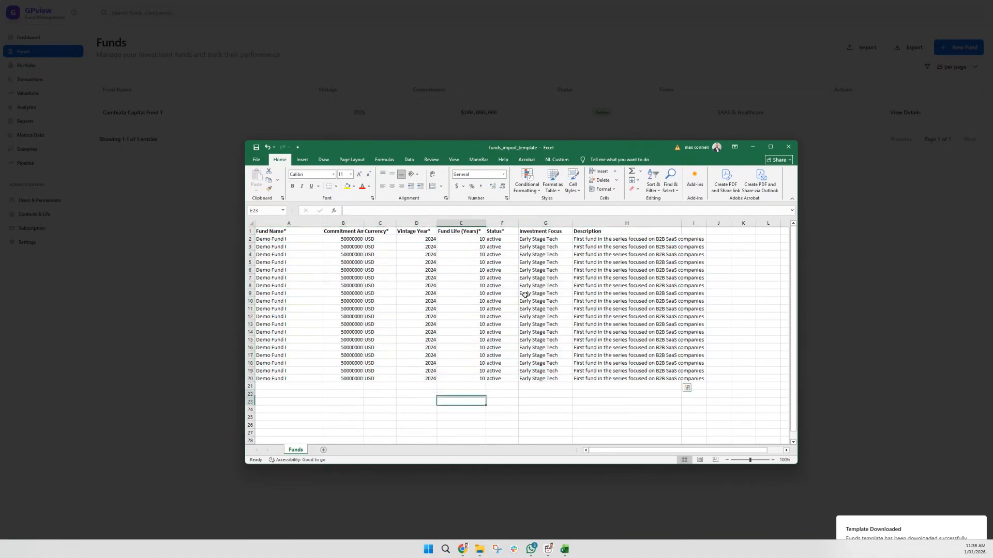
left_click(788, 147)
left_click(527, 364)
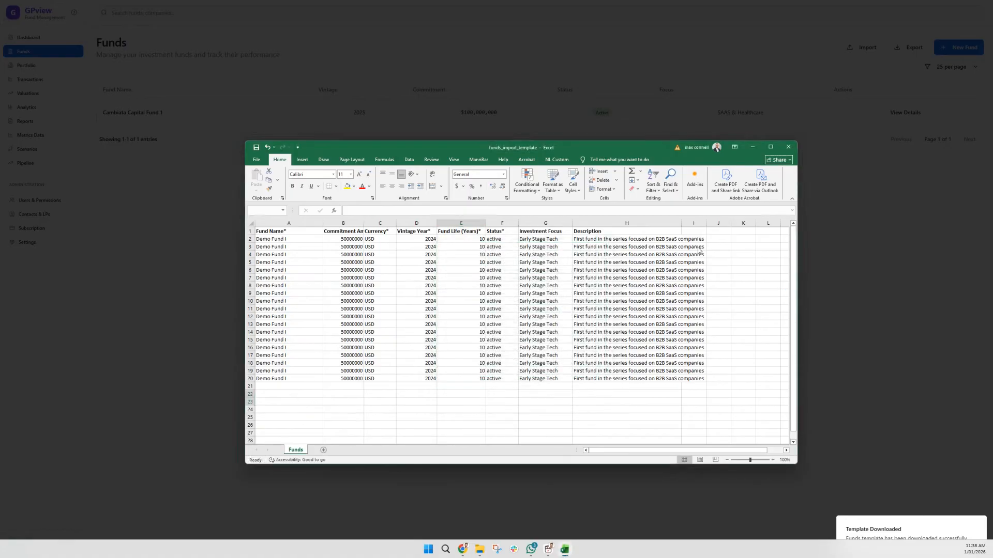
Leave the funds import without choosing a file and open the dashboard.
left_click(424, 322)
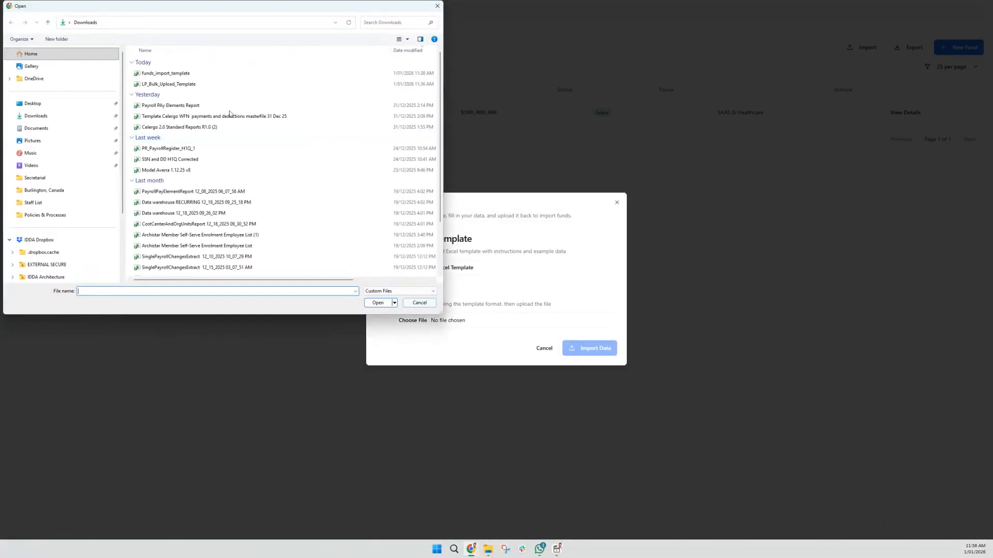
left_click(432, 9)
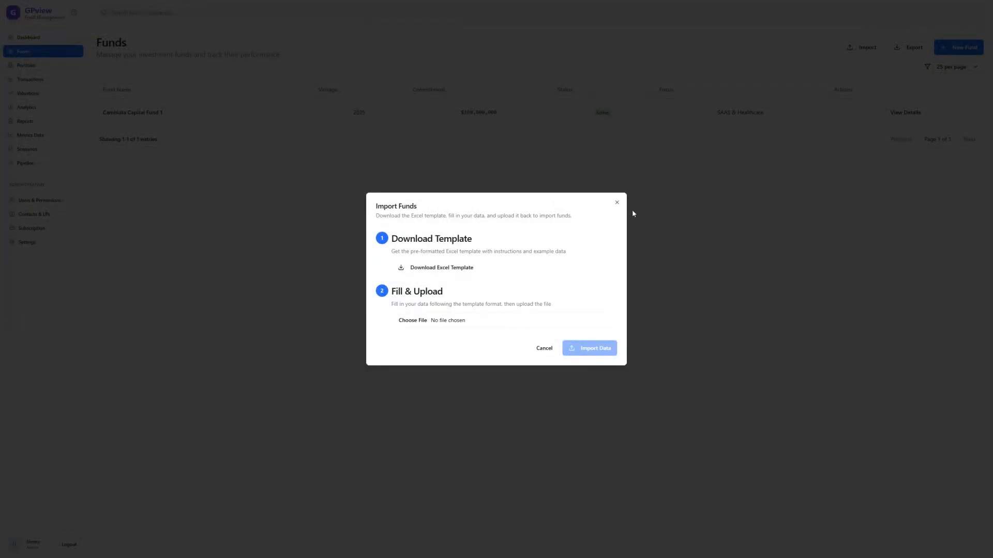
left_click(617, 202)
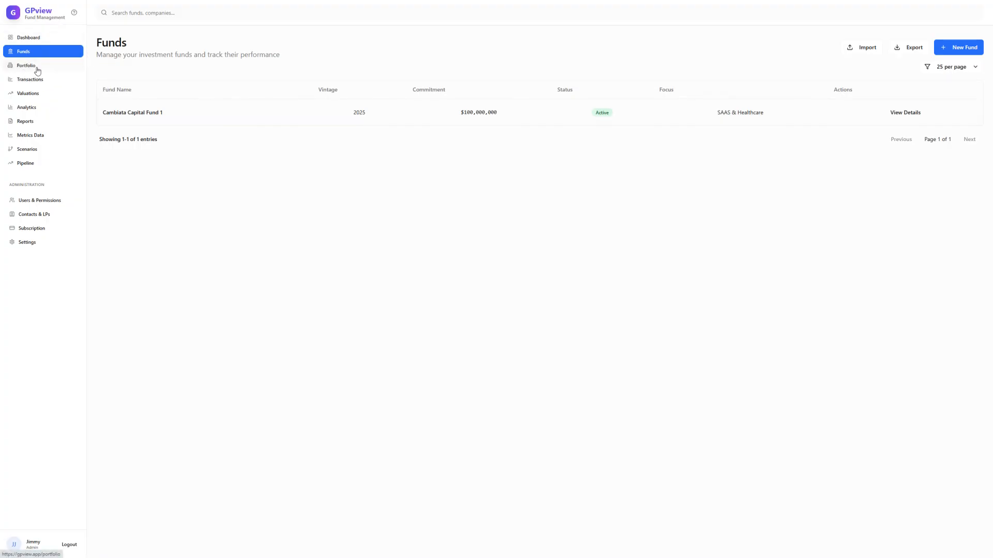
left_click(32, 37)
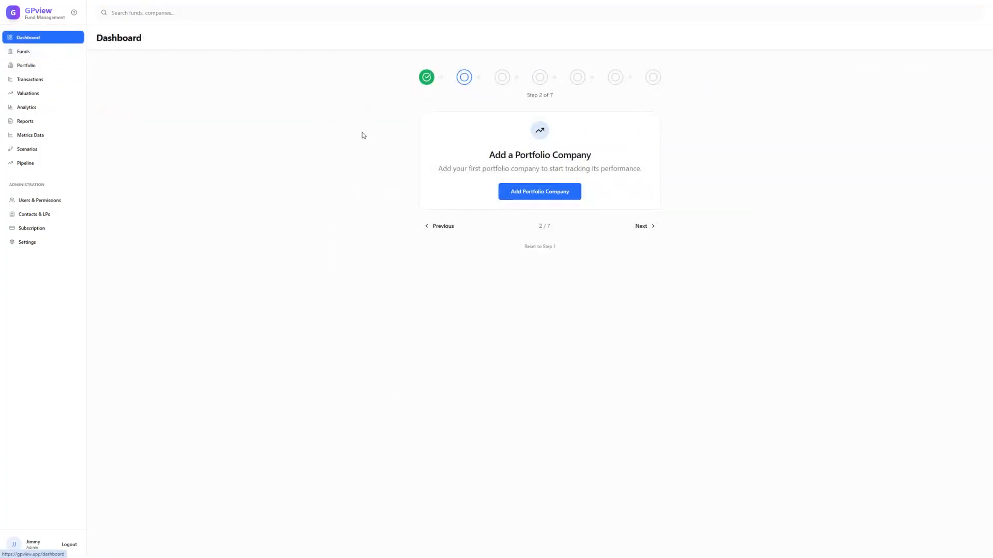